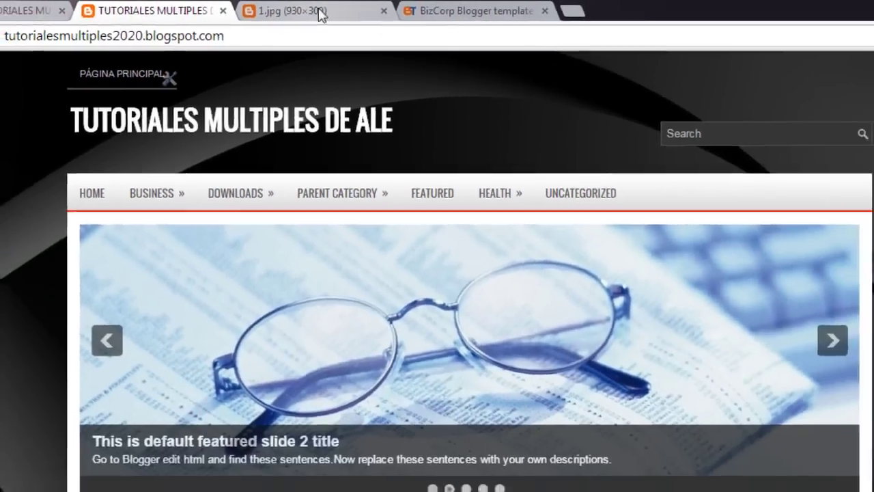
Step: Copy the full address of the 1.jpg slide image from its browser tab
{"action": "left_click_drag", "start_coordinate": [584, 34], "coordinate": [54, 51]}
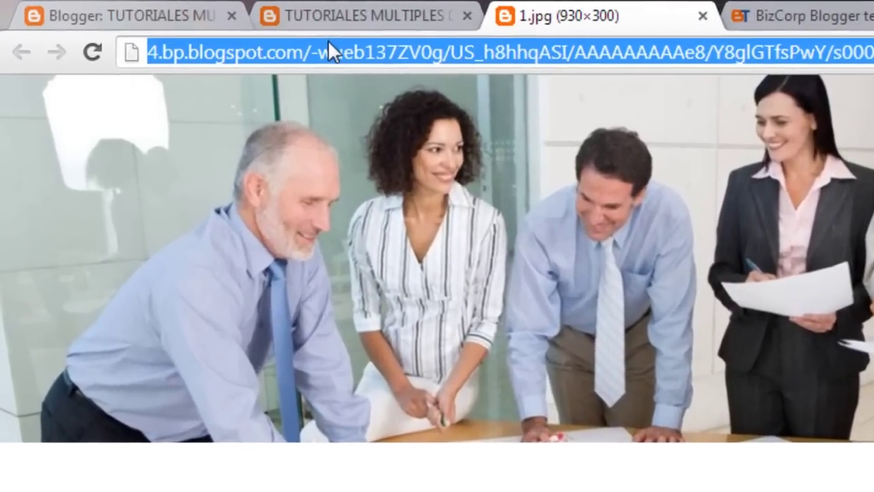
{"action": "right_click", "coordinate": [301, 39]}
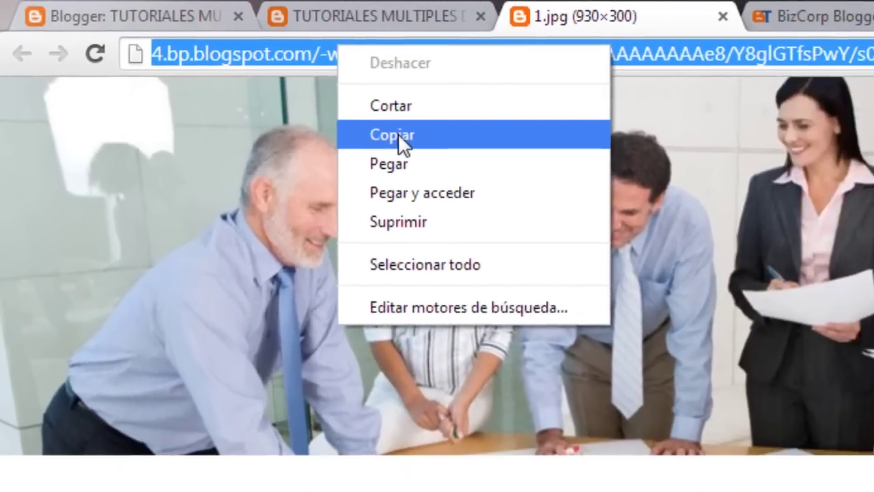
{"action": "left_click", "coordinate": [397, 135]}
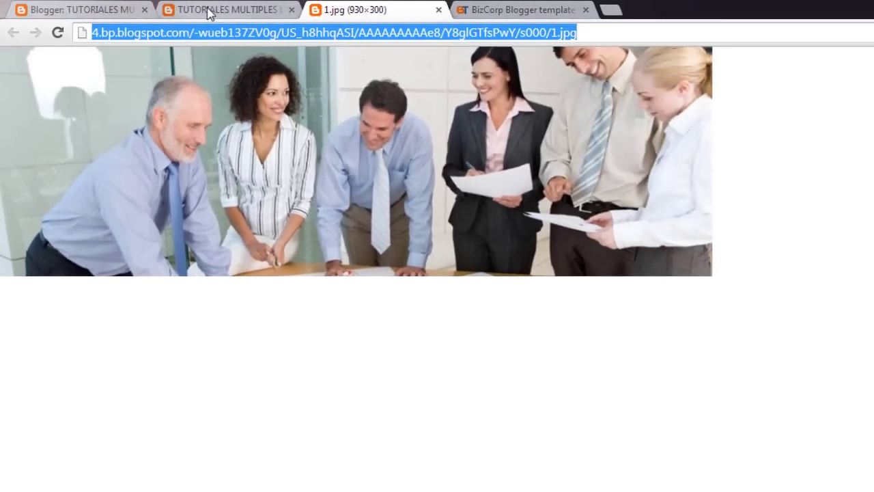
Step: Duplicate the Blogger dashboard tab and open the blog template's HTML code for editing in the copy
{"action": "left_click", "coordinate": [211, 11]}
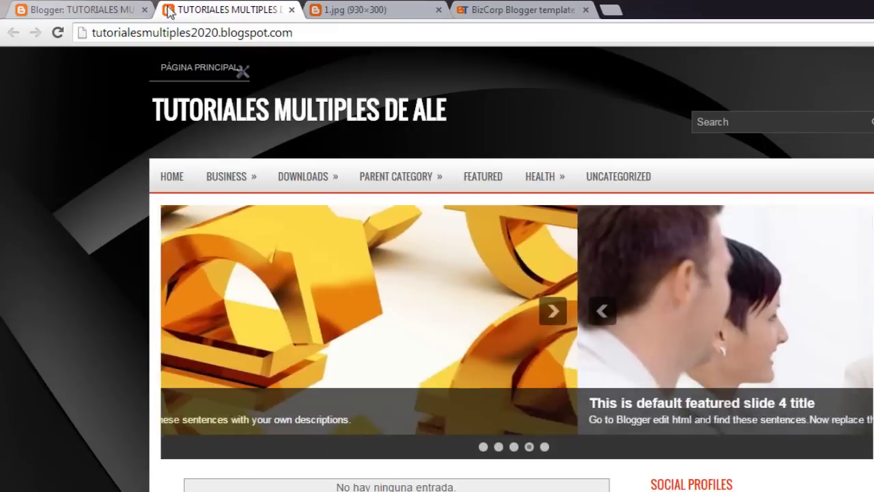
{"action": "left_click", "coordinate": [118, 9]}
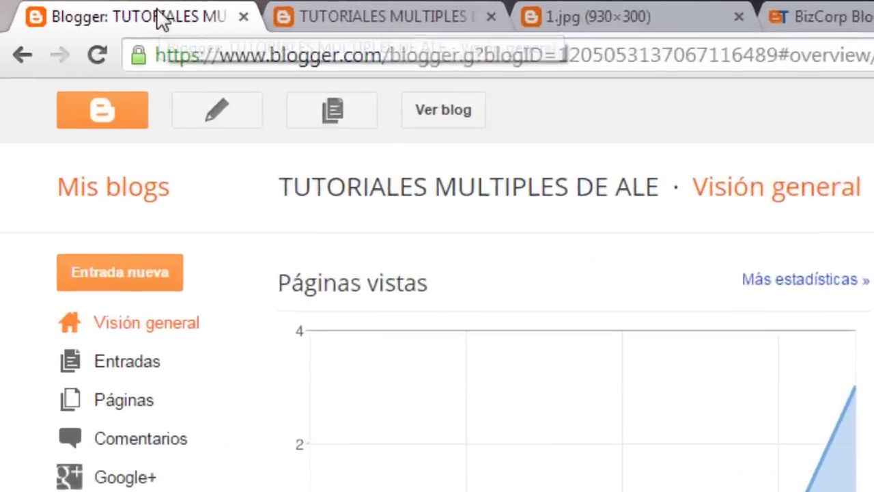
{"action": "right_click", "coordinate": [99, 10]}
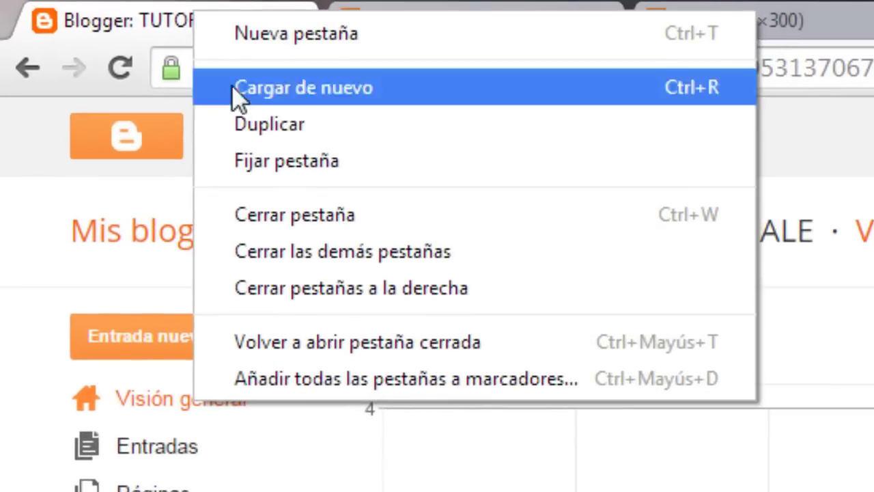
{"action": "left_click", "coordinate": [270, 125]}
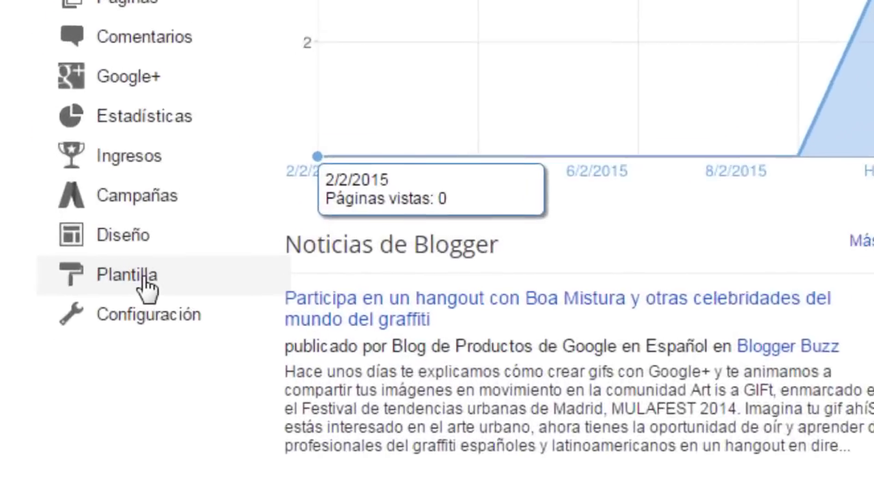
{"action": "left_click", "coordinate": [170, 251]}
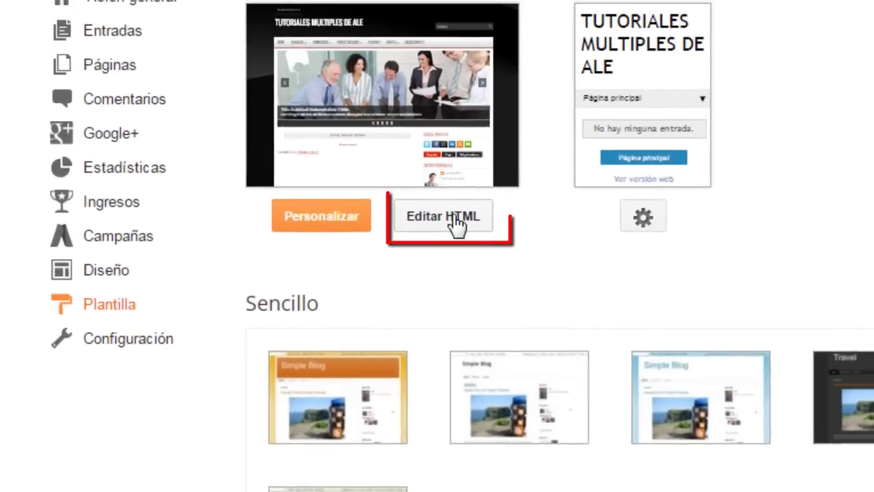
{"action": "left_click", "coordinate": [455, 226]}
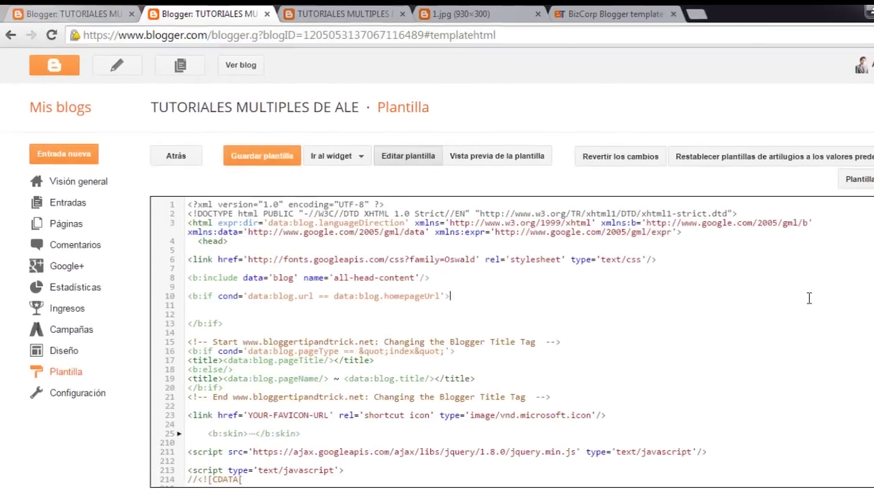
Step: Search the template code for the copied 1.jpg image address
{"action": "key", "text": "ctrl+f"}
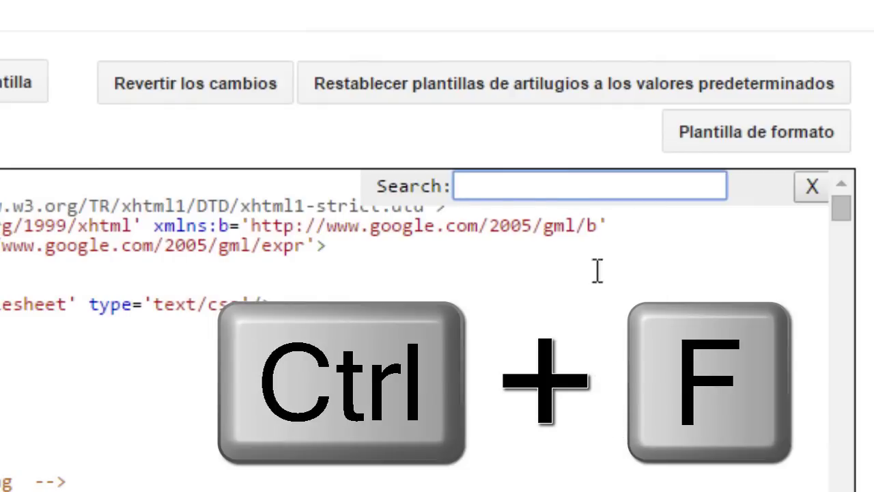
{"action": "right_click", "coordinate": [532, 183]}
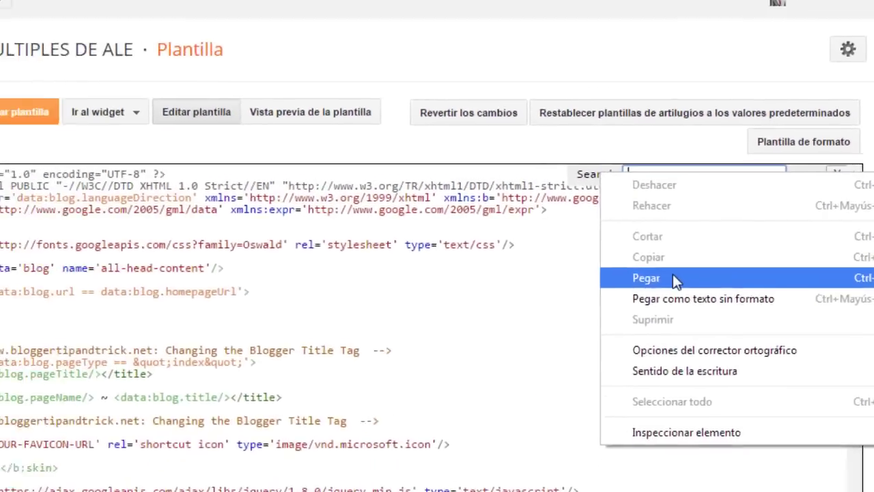
{"action": "left_click", "coordinate": [672, 278]}
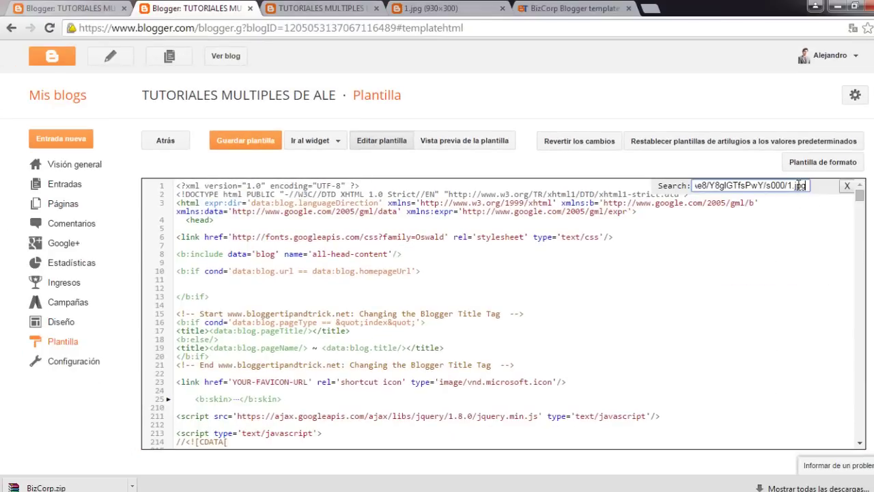
{"action": "key", "text": "Return"}
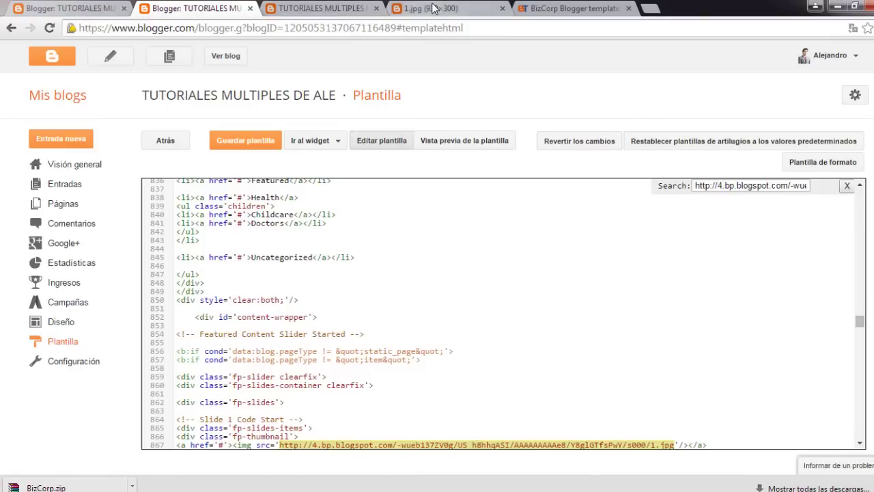
Step: Save the 1.jpg slide image to the desktop (Escritorio) as a JPG file named 1
{"action": "left_click", "coordinate": [434, 7]}
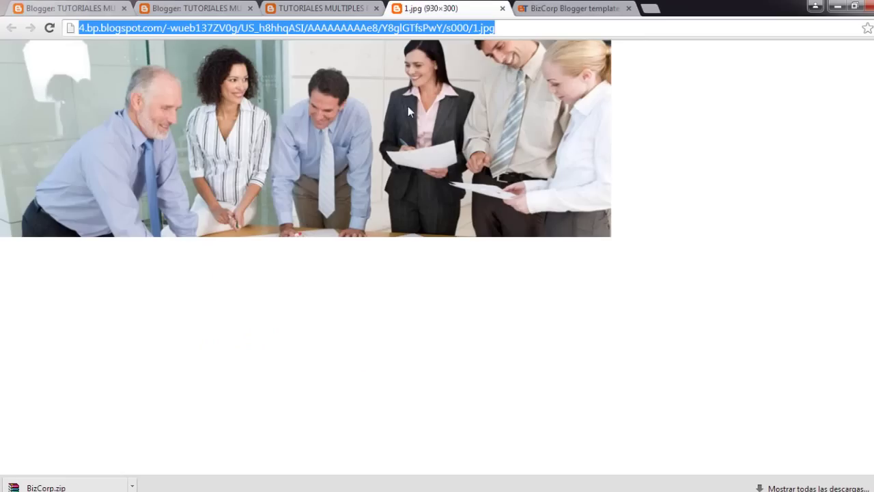
{"action": "right_click", "coordinate": [335, 93]}
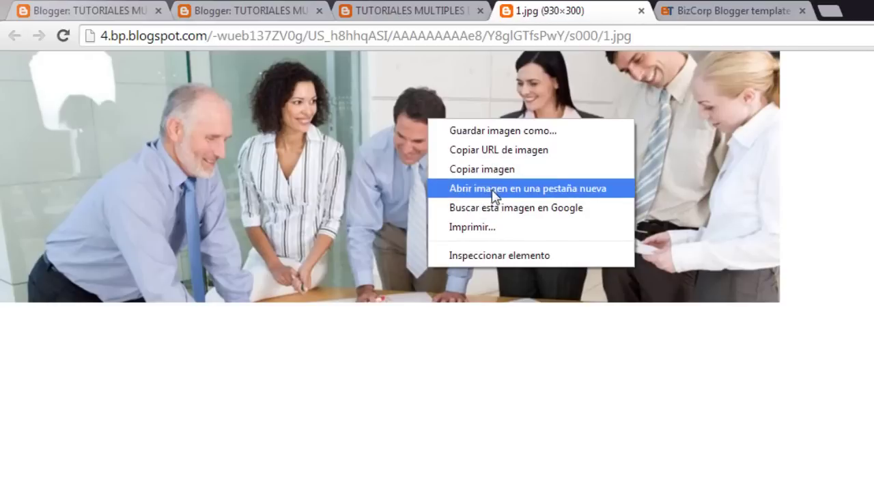
{"action": "left_click", "coordinate": [503, 130]}
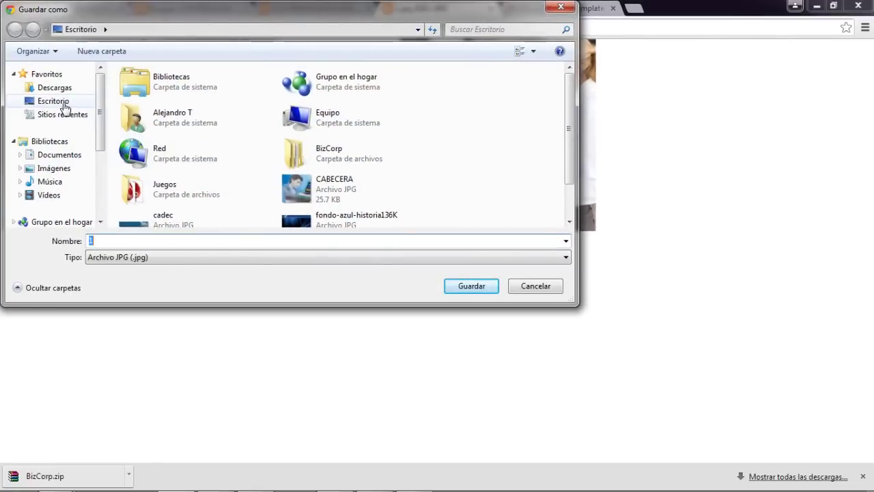
{"action": "left_click", "coordinate": [471, 286]}
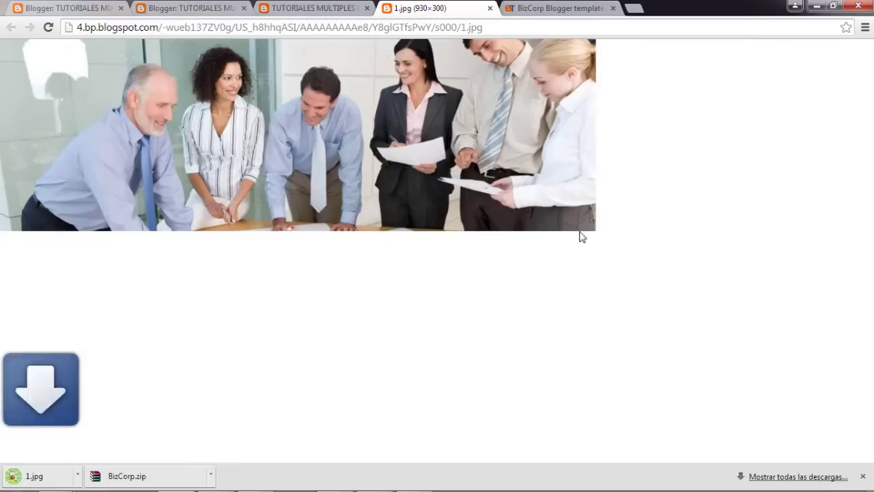
Step: On the desktop, move the saved image 1 to a free area and check its pixel width and height in its properties
{"action": "left_click", "coordinate": [817, 7]}
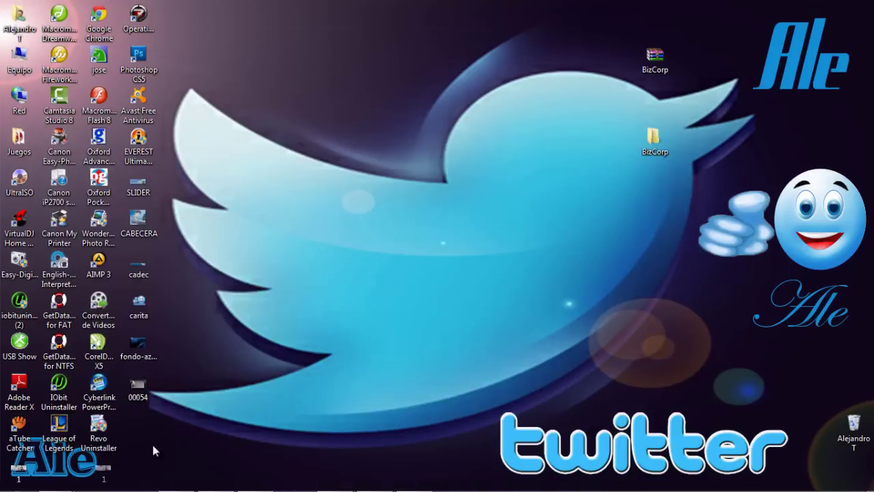
{"action": "left_click_drag", "start_coordinate": [313, 226], "coordinate": [339, 141]}
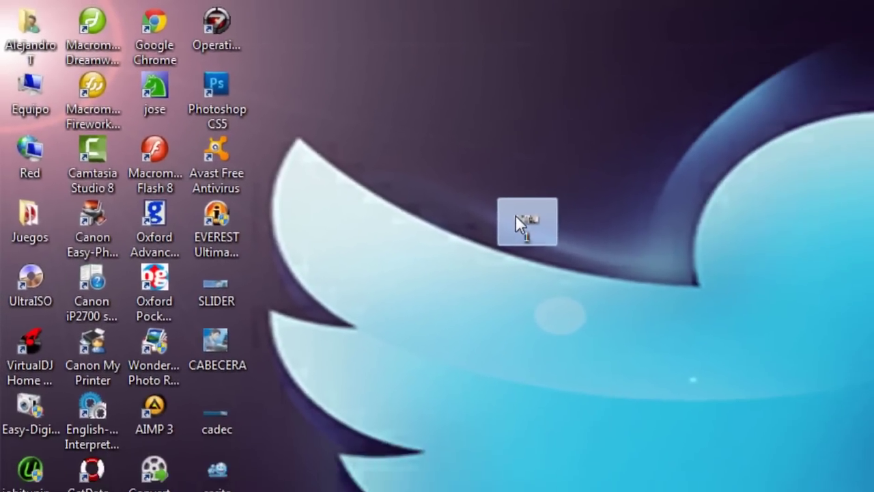
{"action": "right_click", "coordinate": [516, 217]}
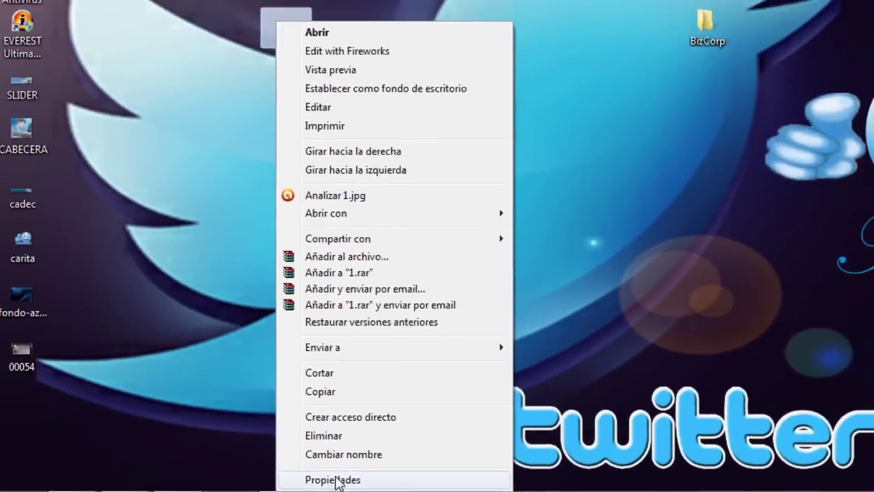
{"action": "left_click", "coordinate": [367, 487]}
{"action": "left_click", "coordinate": [406, 152]}
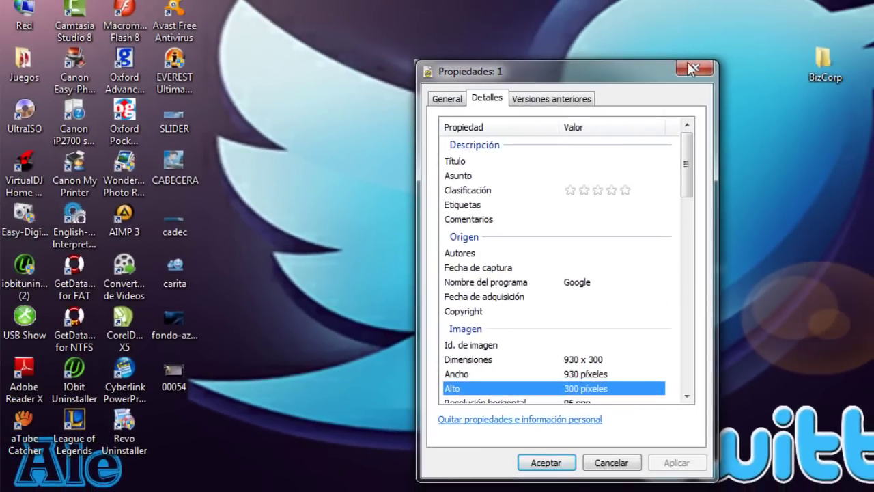
{"action": "left_click", "coordinate": [692, 69]}
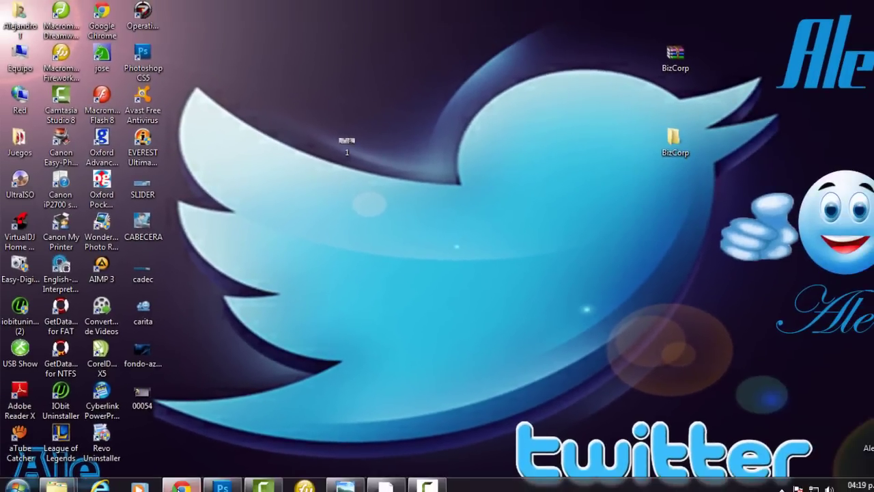
Step: Return to Chrome and close the 1.jpg image and BizCorp template tabs
{"action": "left_click", "coordinate": [181, 486]}
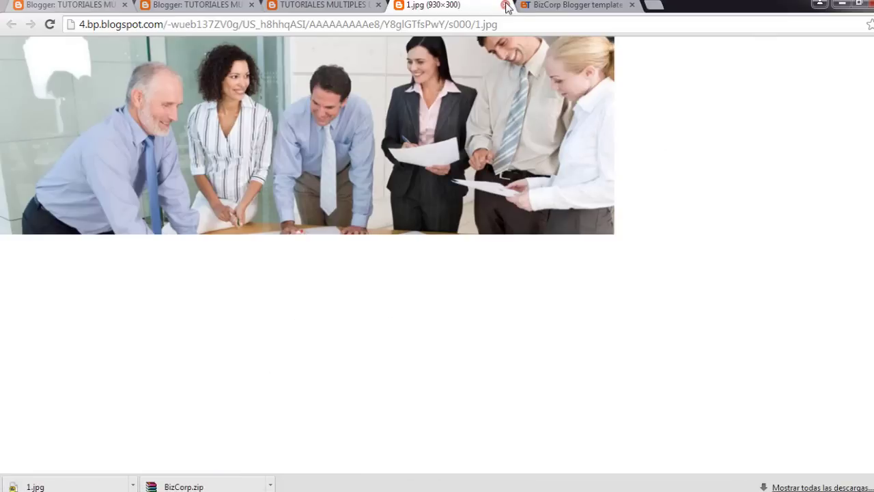
{"action": "left_click", "coordinate": [505, 6]}
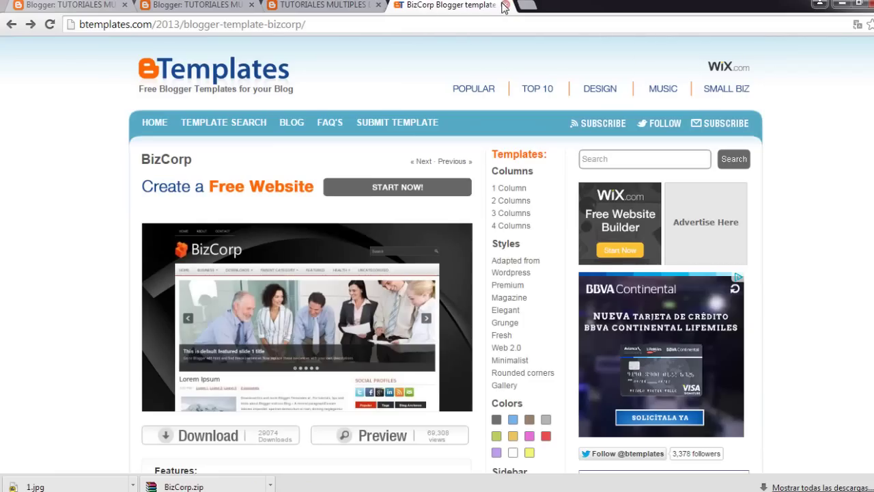
{"action": "left_click", "coordinate": [506, 5]}
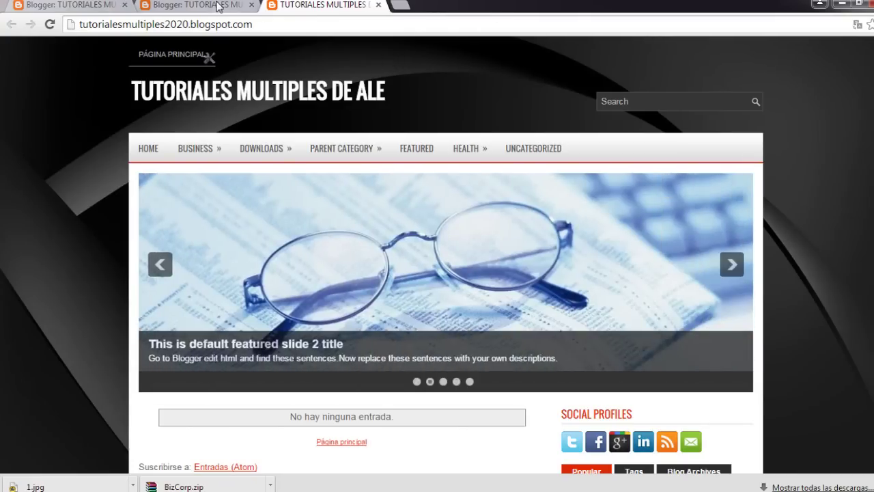
Step: Return to the blog's overview in Blogger, open its list of posts and start a new post
{"action": "left_click", "coordinate": [217, 7]}
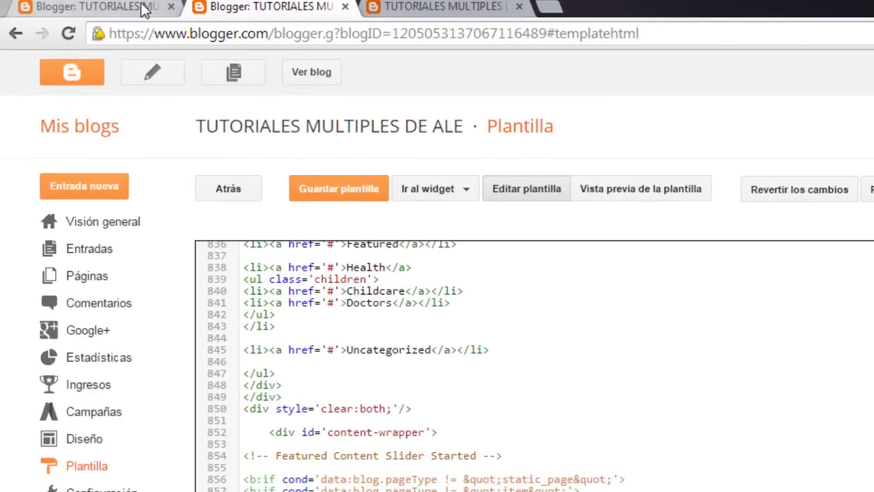
{"action": "left_click", "coordinate": [143, 9]}
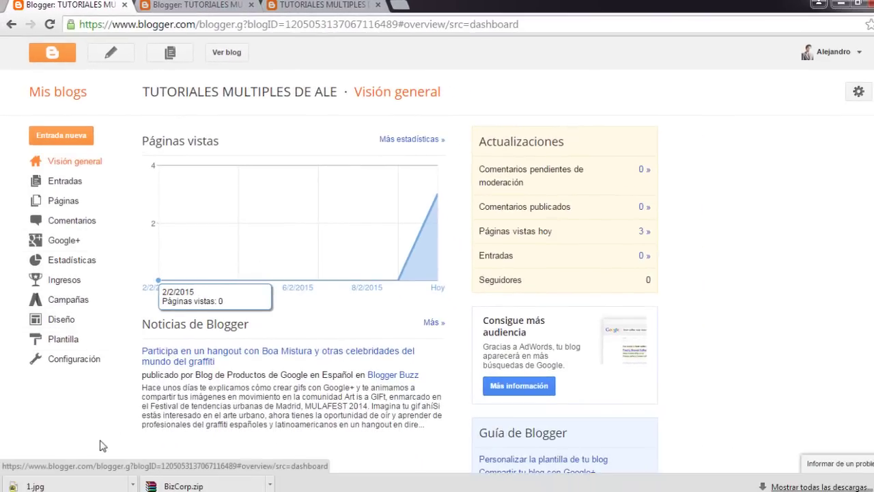
{"action": "left_click", "coordinate": [68, 186]}
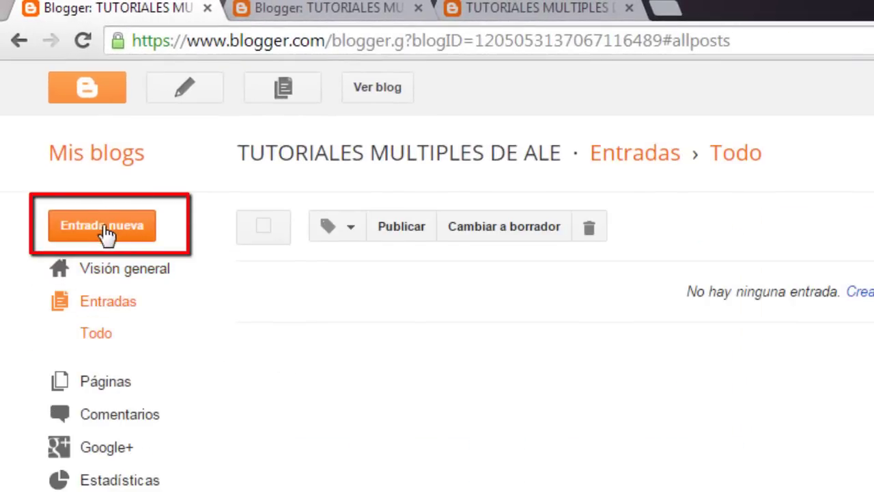
{"action": "left_click", "coordinate": [104, 228]}
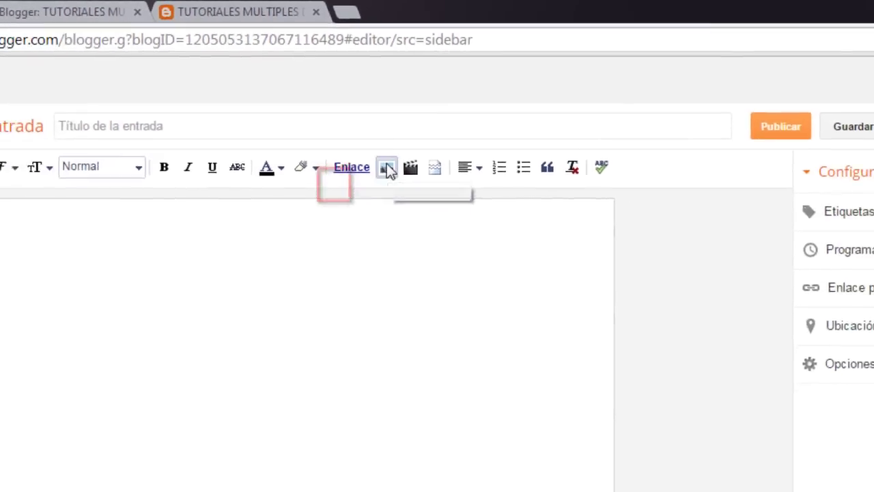
Step: Upload the SLIDER JPG from the desktop (Escritorio) and insert it into the new post
{"action": "left_click", "coordinate": [379, 173]}
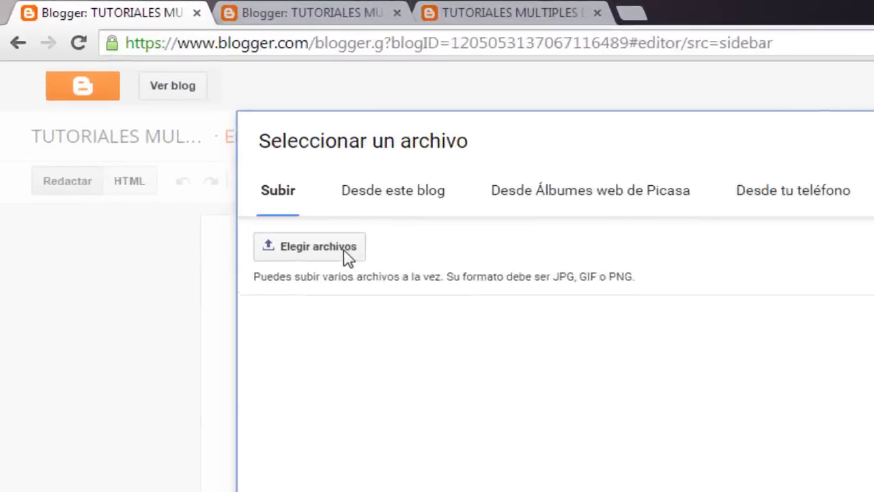
{"action": "left_click", "coordinate": [333, 242]}
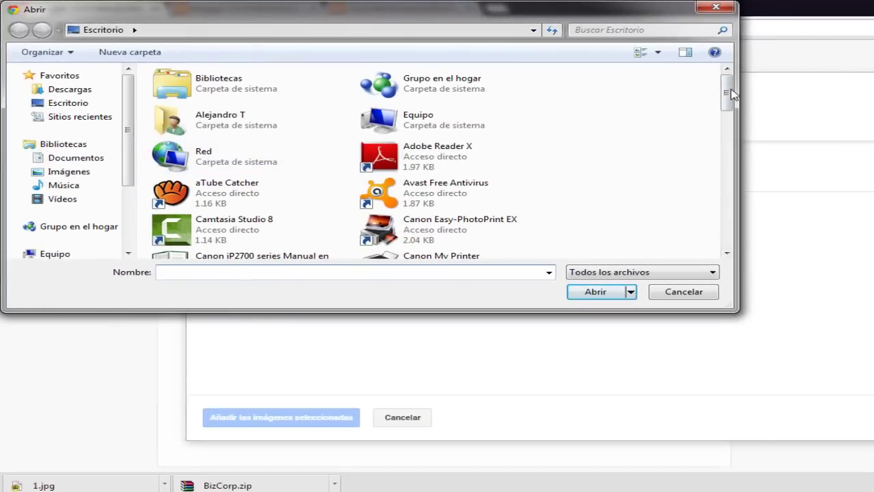
{"action": "left_click_drag", "start_coordinate": [729, 95], "coordinate": [729, 221]}
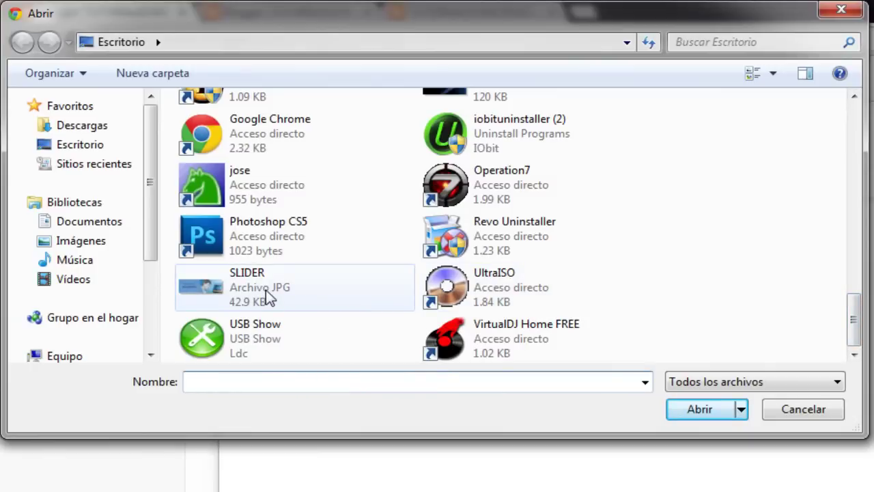
{"action": "left_click", "coordinate": [265, 289]}
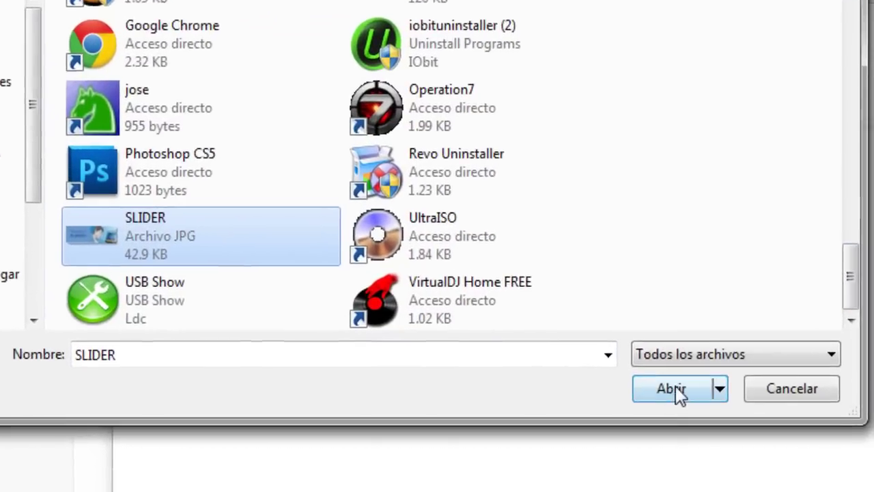
{"action": "left_click", "coordinate": [679, 397]}
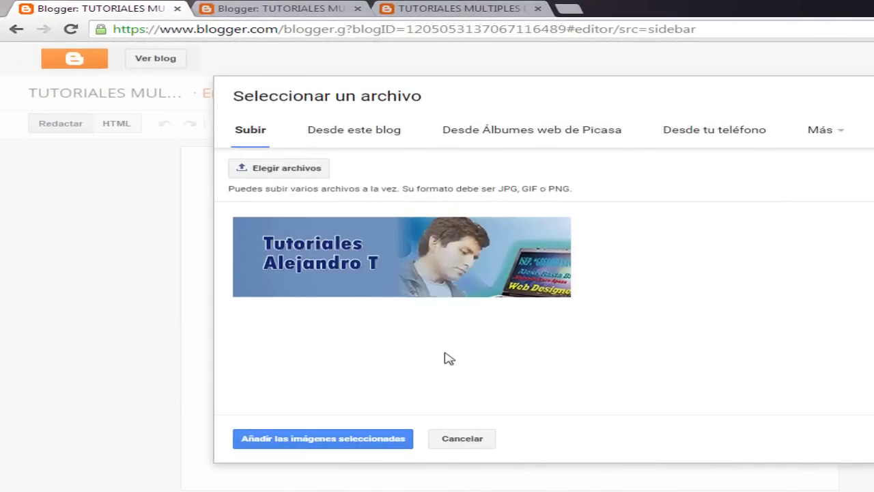
{"action": "left_click", "coordinate": [414, 261]}
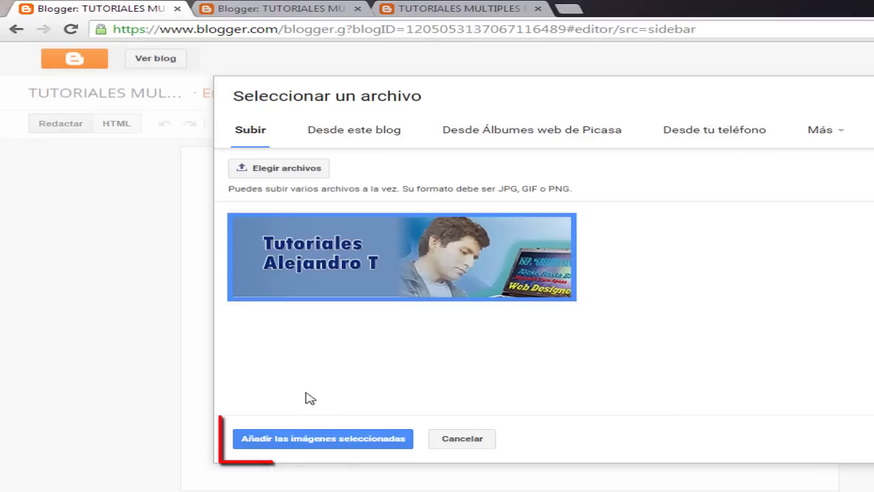
{"action": "left_click", "coordinate": [328, 443]}
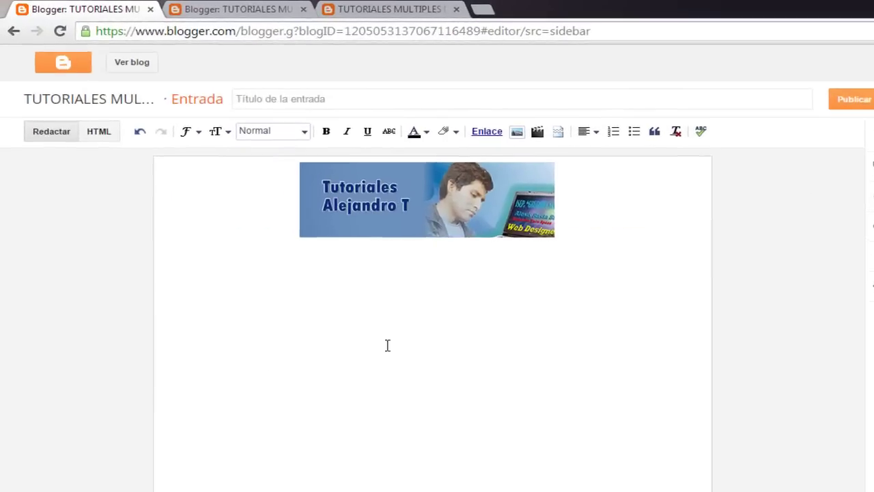
Step: Open the inserted SLIDER image's link in a new tab and copy its full web address
{"action": "right_click", "coordinate": [471, 229]}
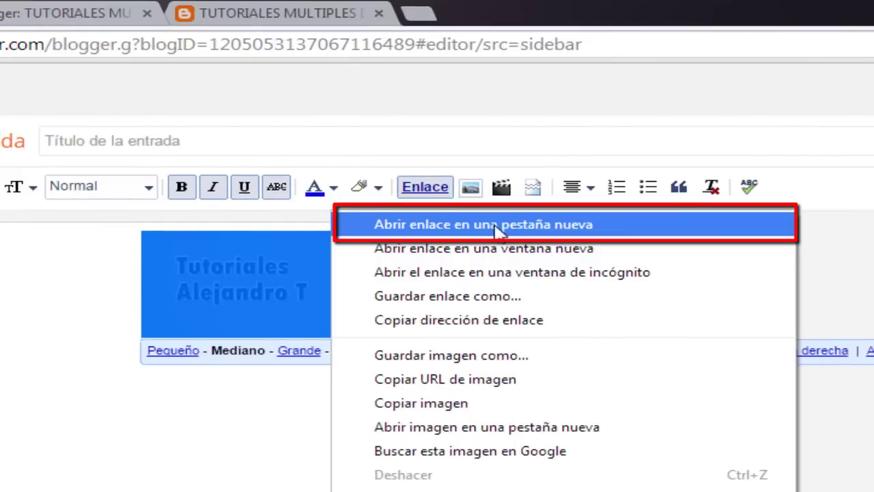
{"action": "left_click", "coordinate": [496, 230]}
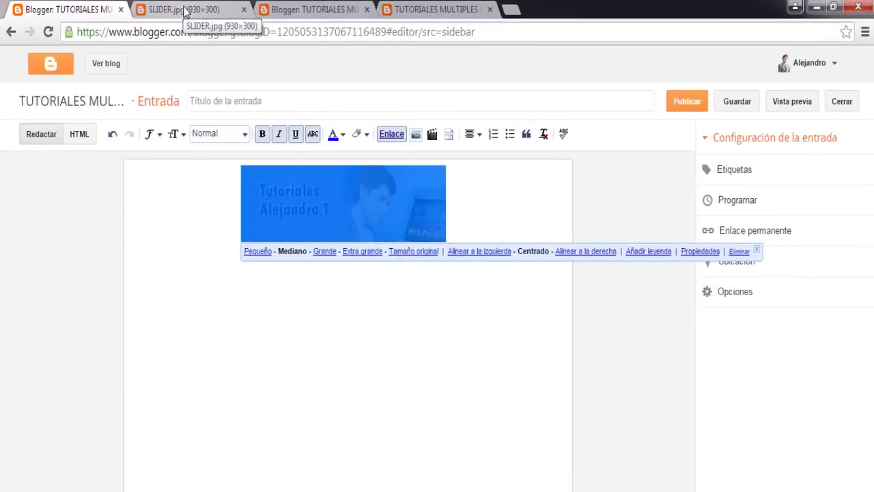
{"action": "left_click", "coordinate": [215, 12]}
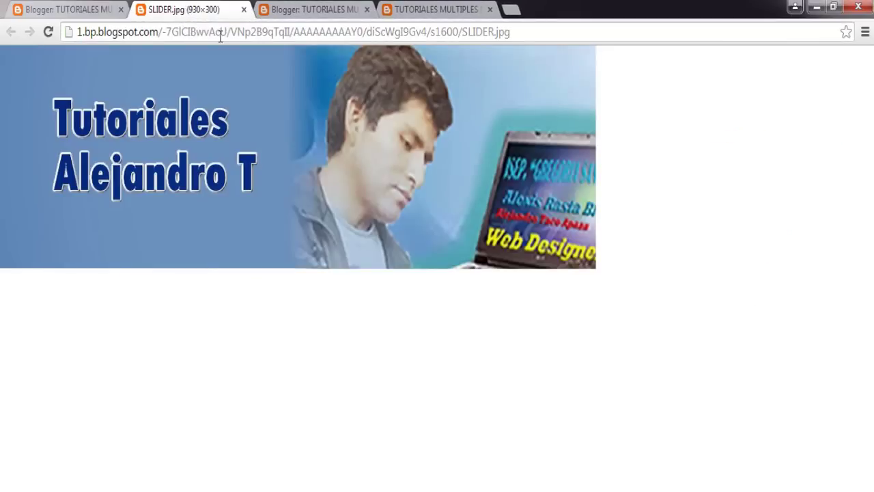
{"action": "left_click_drag", "start_coordinate": [519, 31], "coordinate": [73, 44]}
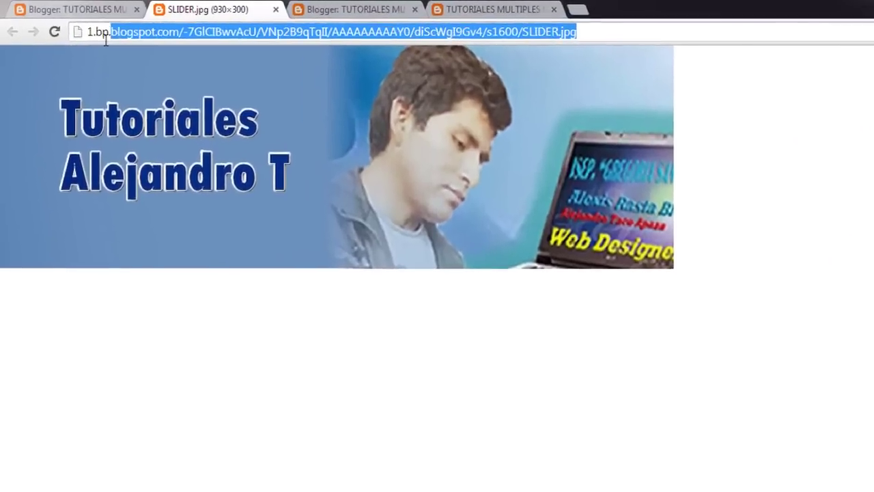
{"action": "right_click", "coordinate": [196, 36]}
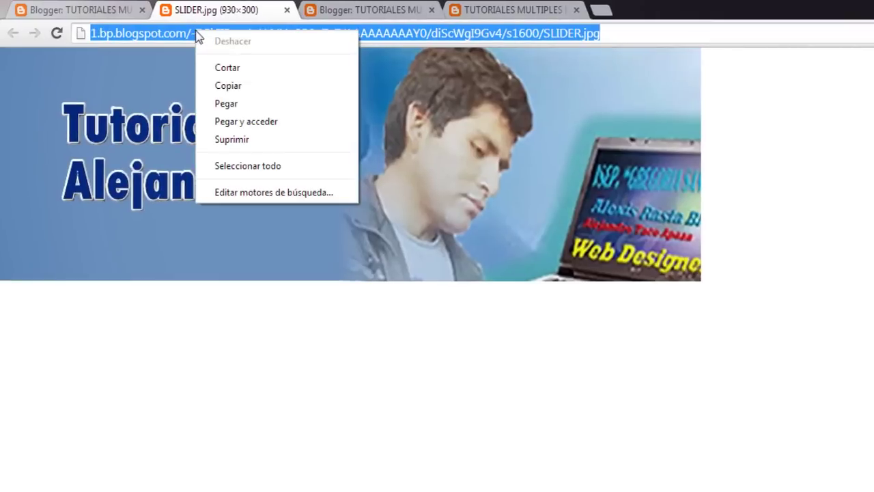
{"action": "left_click", "coordinate": [232, 86]}
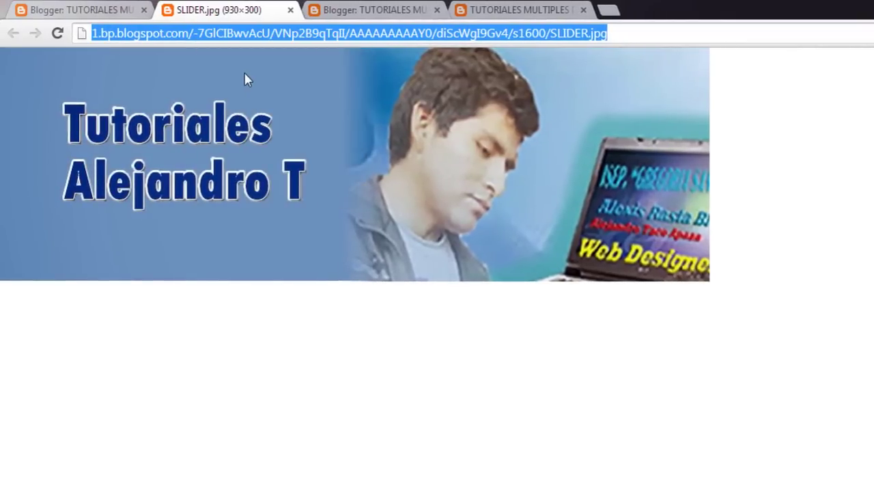
Step: In the template's HTML, replace the Slide 1 image URL with the copied SLIDER.jpg address and save the template
{"action": "left_click", "coordinate": [367, 10]}
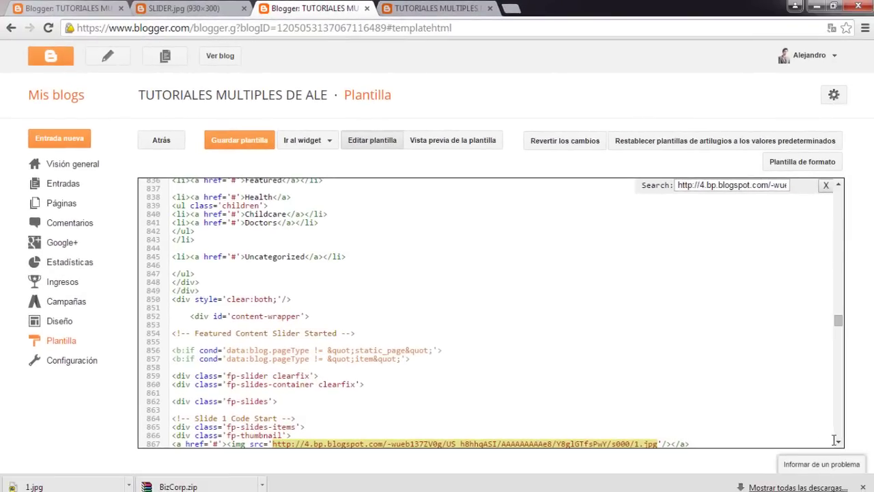
{"action": "scroll", "coordinate": [840, 445], "scroll_direction": "down", "scroll_amount": 2}
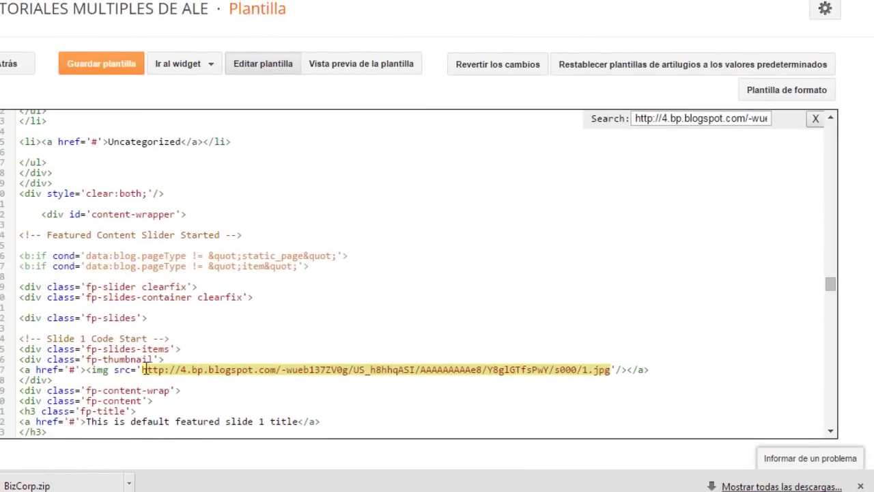
{"action": "key", "text": "Delete"}
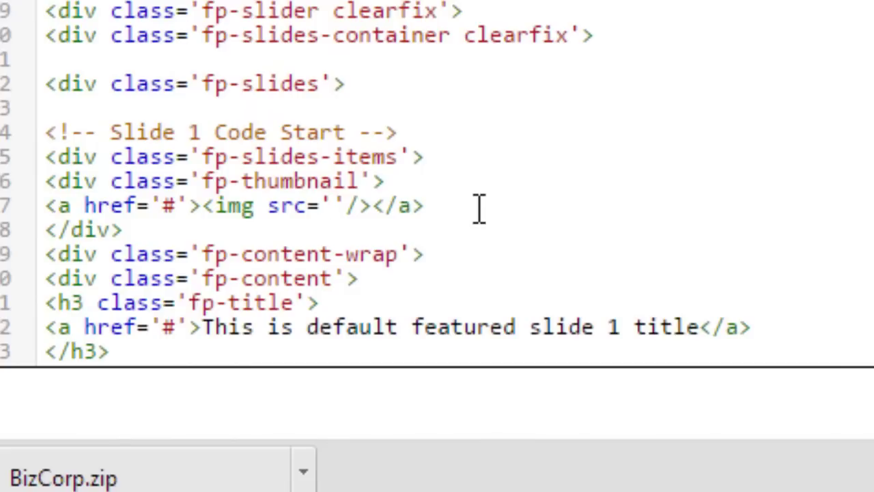
{"action": "right_click", "coordinate": [332, 205]}
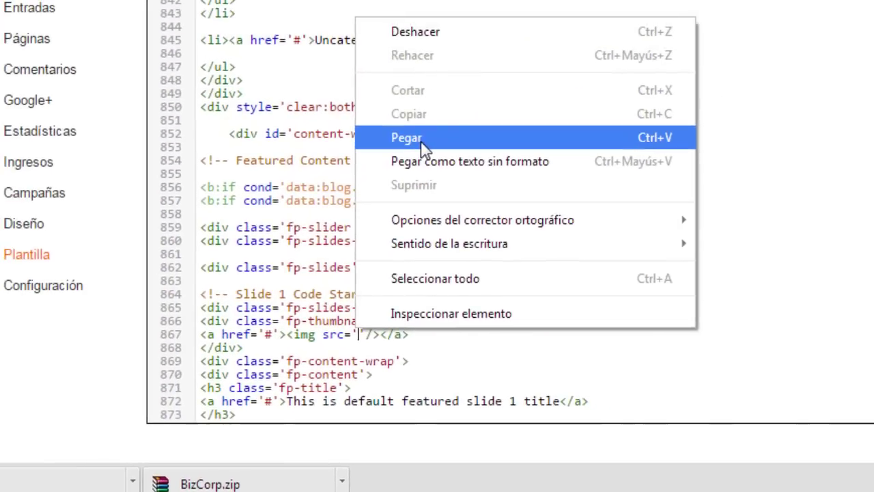
{"action": "left_click", "coordinate": [374, 166]}
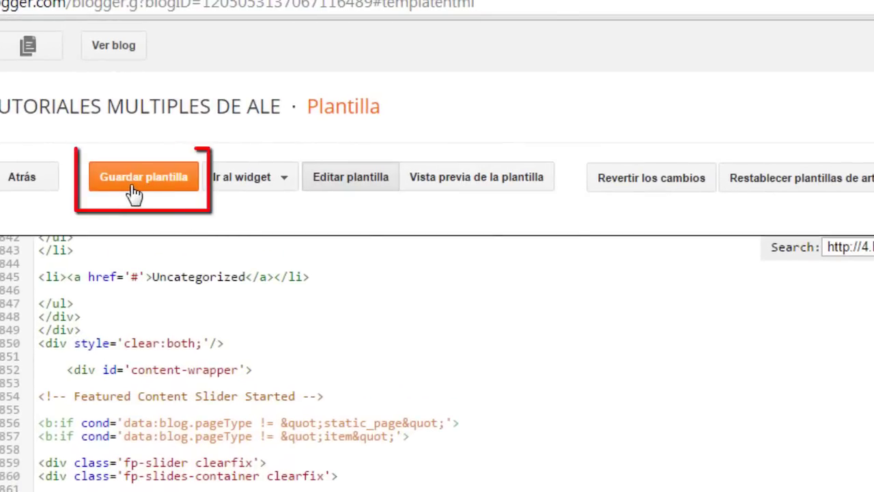
{"action": "left_click", "coordinate": [145, 185]}
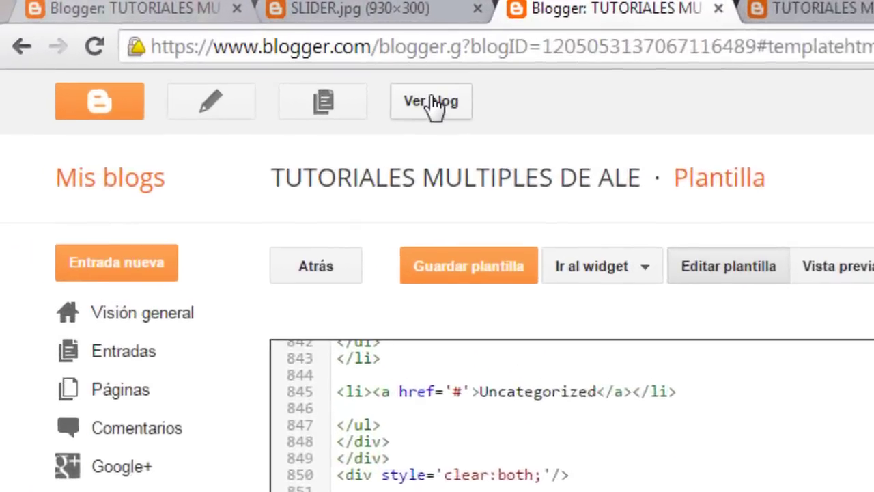
Step: View the blog and go through slides 3, 4 and 5 of the featured slider, ending on slide 1
{"action": "left_click", "coordinate": [222, 52]}
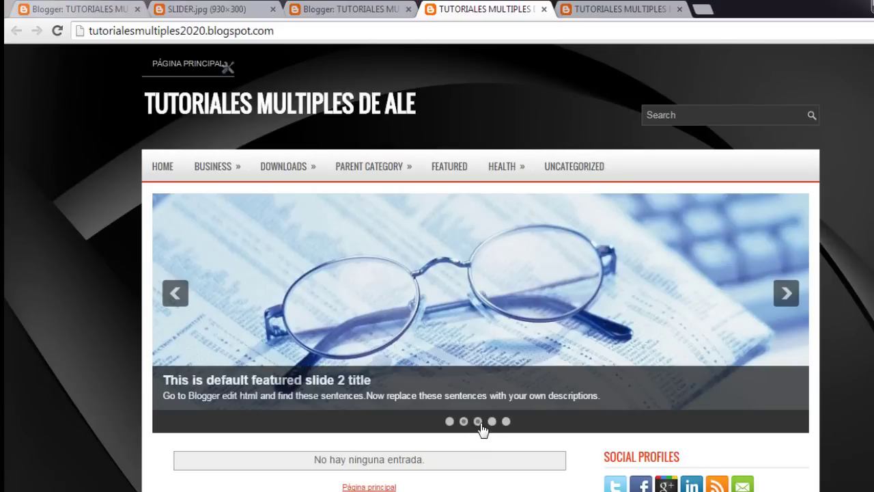
{"action": "left_click", "coordinate": [478, 422]}
{"action": "left_click", "coordinate": [492, 421]}
{"action": "left_click", "coordinate": [505, 421]}
{"action": "left_click", "coordinate": [449, 421]}
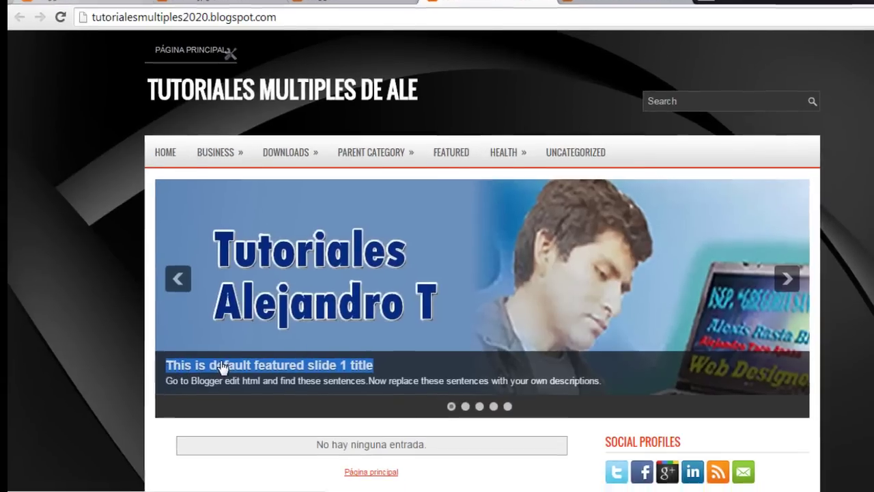
Step: Copy the slide 1 title text "This is default featured slide 1 title" from the blog and search for it in the template's HTML
{"action": "right_click", "coordinate": [218, 381]}
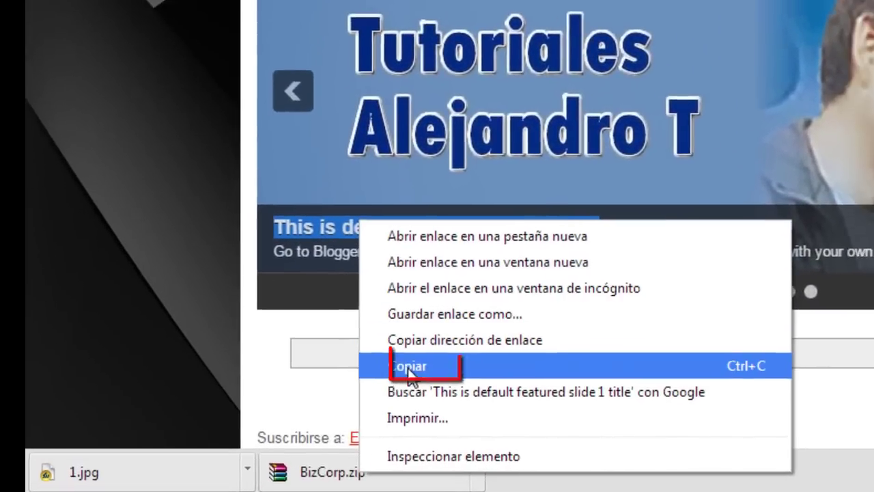
{"action": "left_click", "coordinate": [410, 362]}
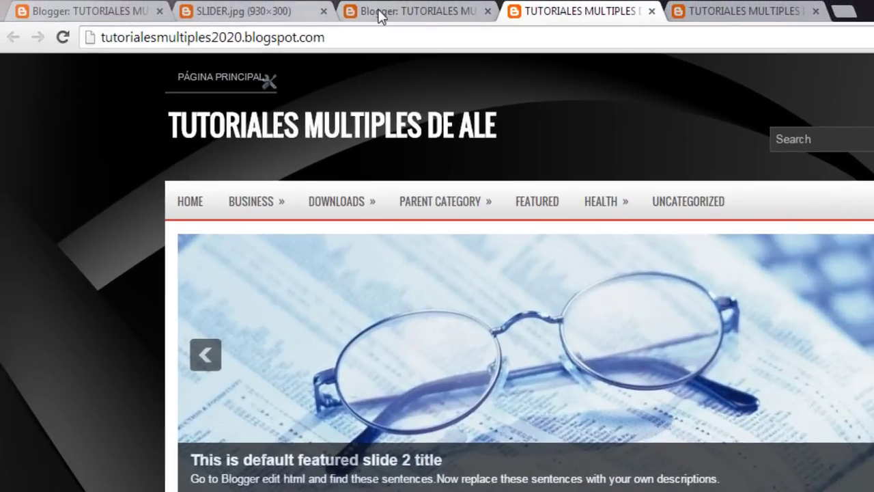
{"action": "left_click", "coordinate": [282, 10]}
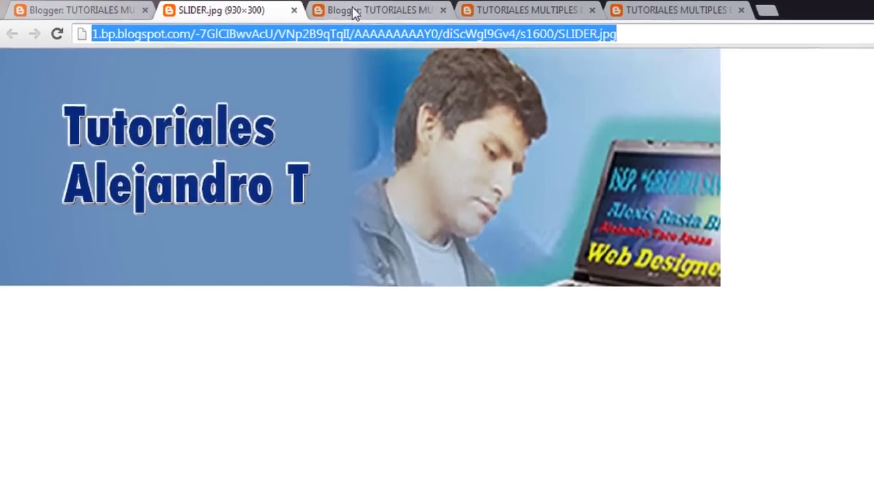
{"action": "left_click", "coordinate": [389, 15]}
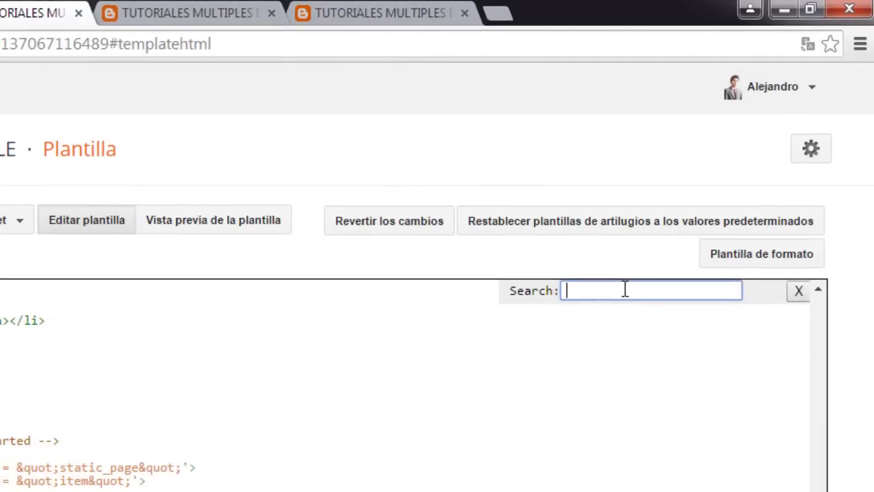
{"action": "right_click", "coordinate": [624, 289]}
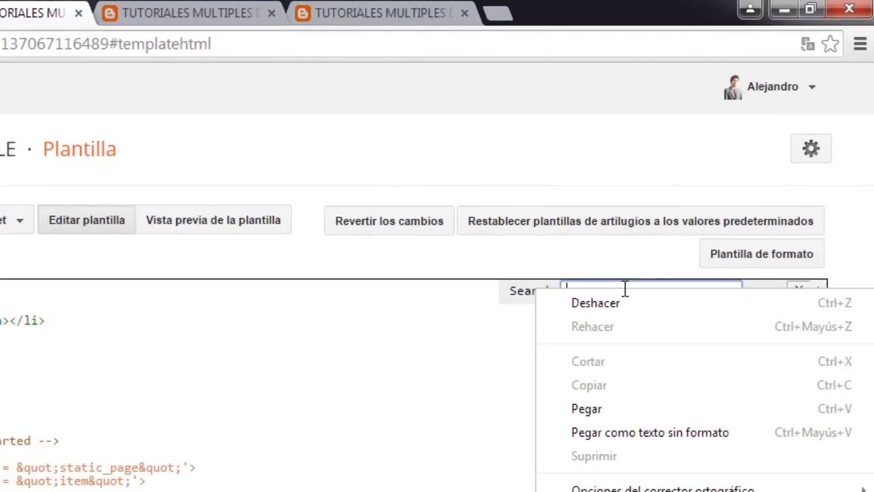
{"action": "left_click", "coordinate": [620, 409]}
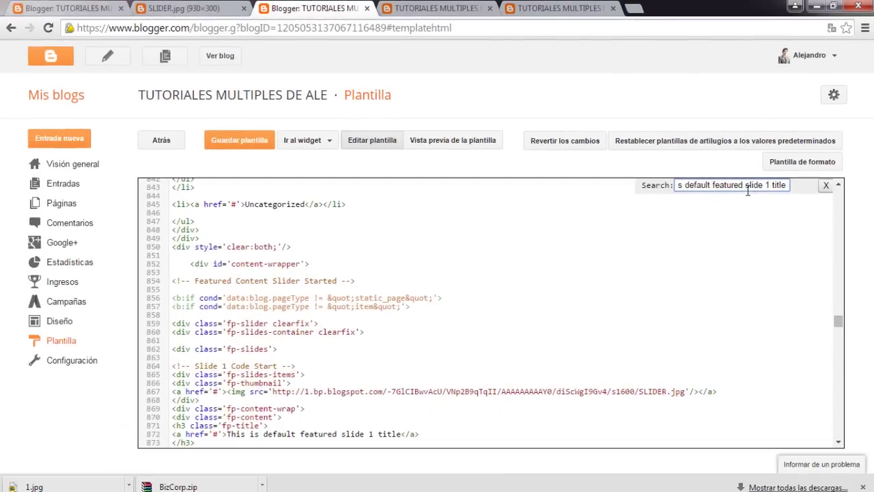
{"action": "key", "text": "Return"}
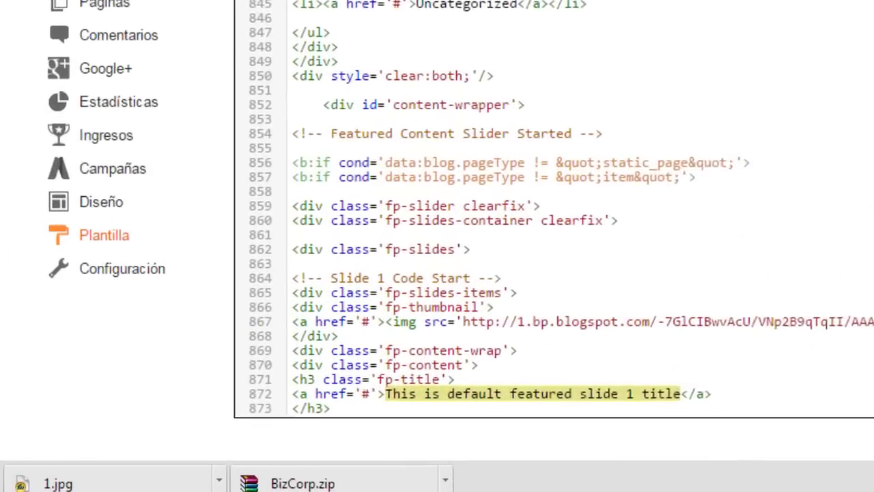
Step: Replace the Slide 1 title text in the template's HTML with "SUSCRIBETE"
{"action": "scroll", "coordinate": [717, 398], "scroll_direction": "down", "scroll_amount": 2}
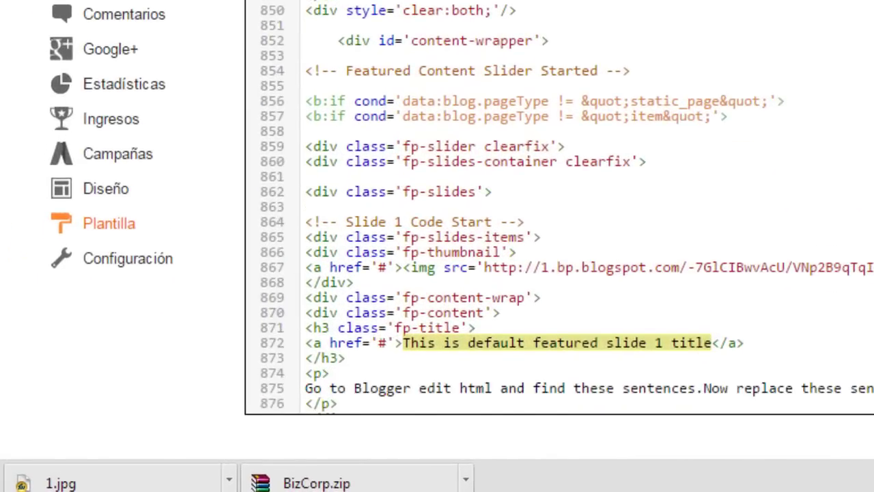
{"action": "left_click_drag", "start_coordinate": [714, 297], "coordinate": [407, 302]}
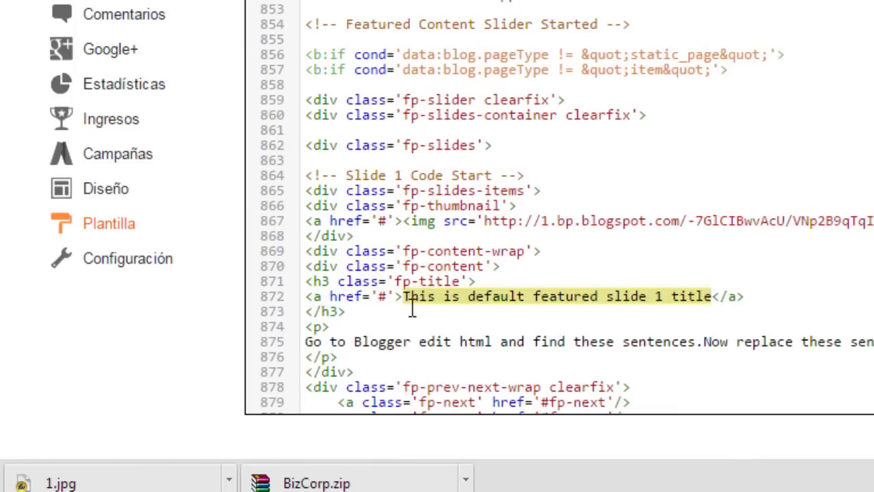
{"action": "type", "text": "SUSCRIBE"}
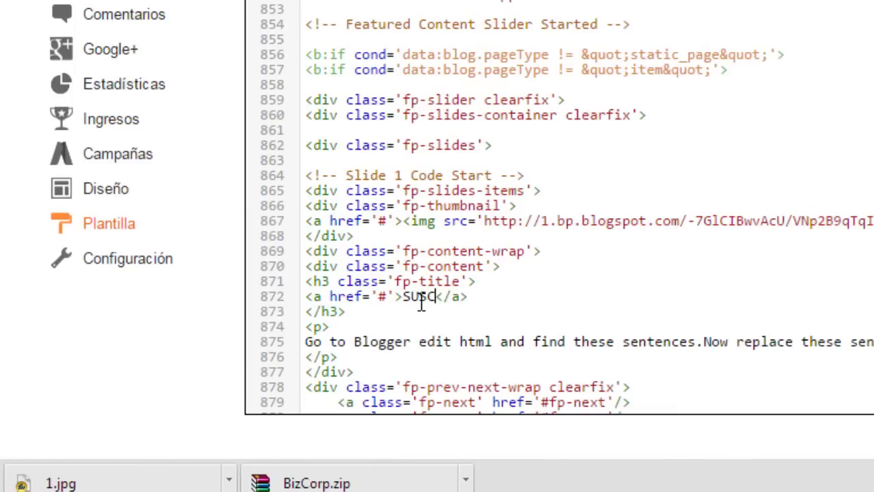
{"action": "type", "text": "TE"}
{"action": "left_click", "coordinate": [665, 301]}
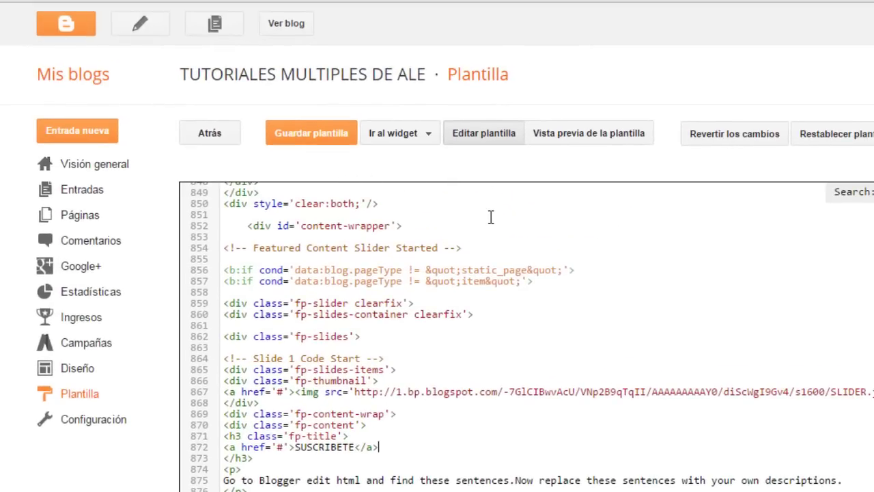
Step: Save the template and reload the blog page to check the slider's first slide
{"action": "left_click", "coordinate": [309, 133]}
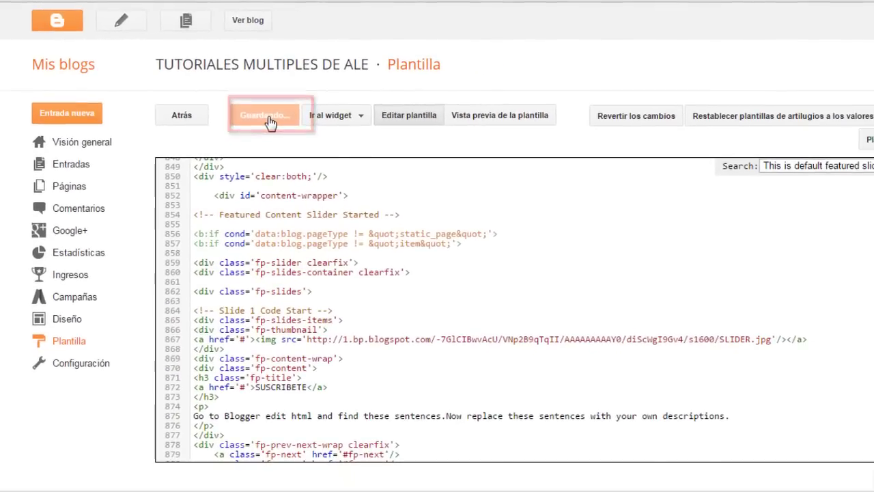
{"action": "left_click", "coordinate": [440, 14]}
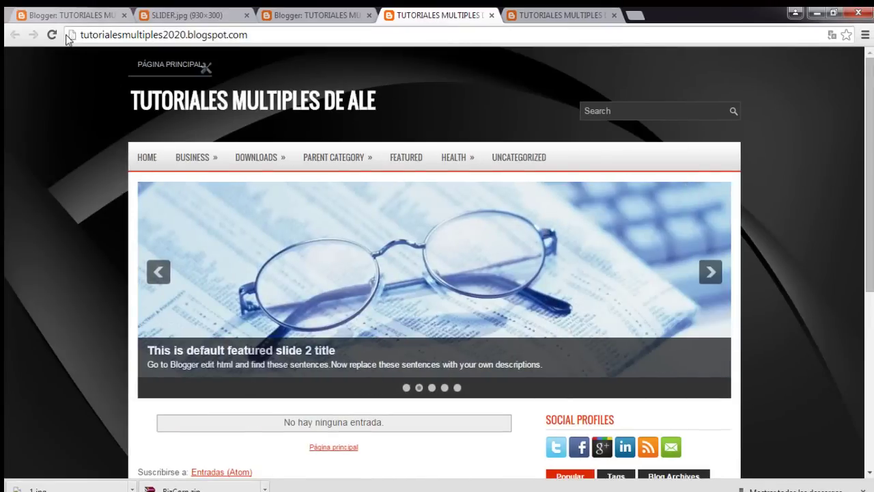
{"action": "left_click", "coordinate": [51, 35]}
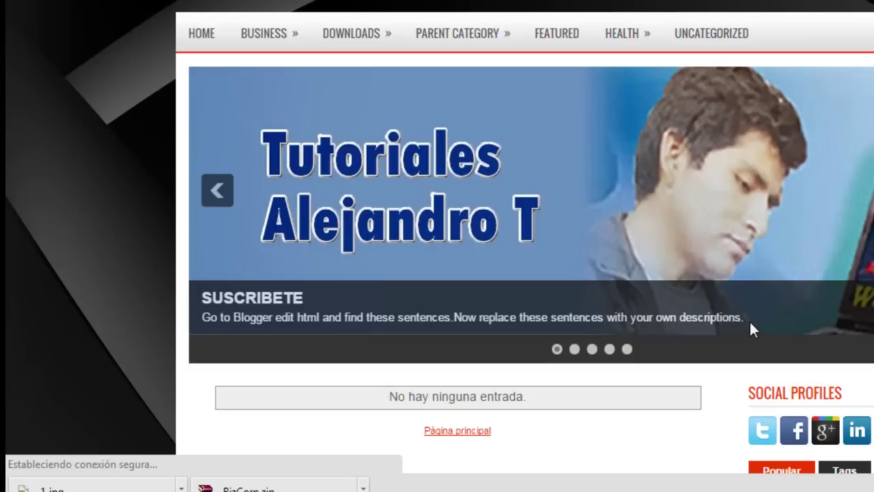
Step: Highlight the description sentence under the SUSCRIBETE slide title and look over the remaining default slides on the blog
{"action": "left_click_drag", "start_coordinate": [707, 327], "coordinate": [197, 326]}
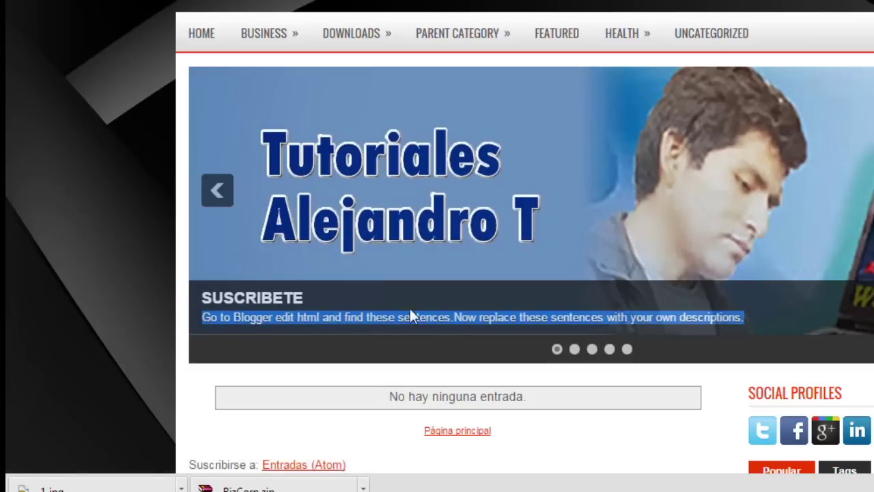
{"action": "left_click", "coordinate": [504, 314]}
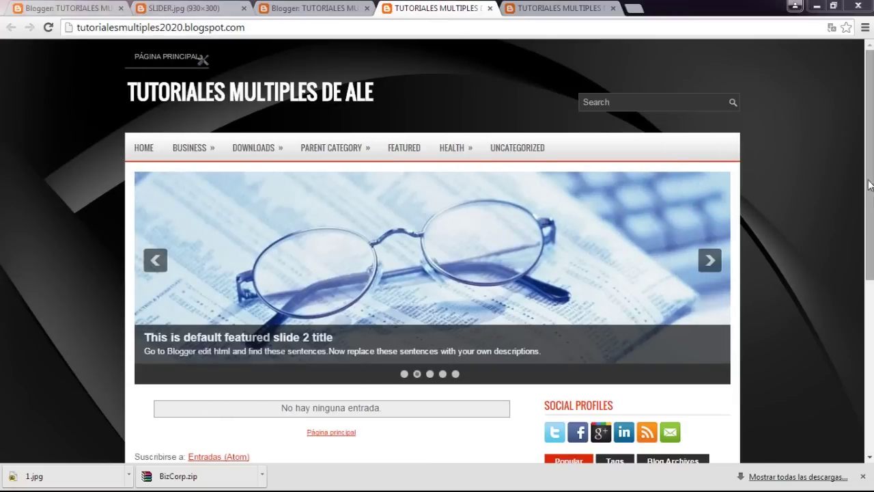
{"action": "scroll", "coordinate": [826, 188], "scroll_direction": "down", "scroll_amount": 4}
{"action": "scroll", "coordinate": [764, 162], "scroll_direction": "up", "scroll_amount": 4}
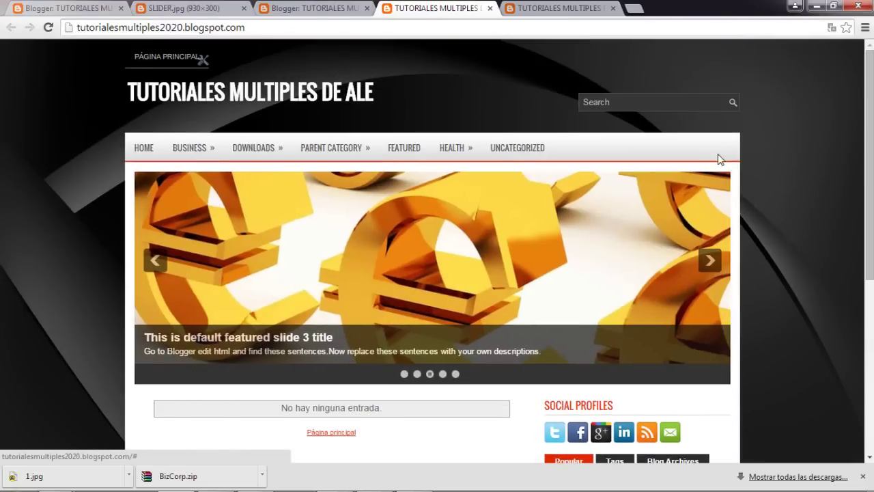
Step: Close the blog, template editor and SLIDER.jpg pages, and leave the untitled post's editor for the list of entries
{"action": "left_click", "coordinate": [587, 10]}
{"action": "left_click", "coordinate": [612, 8]}
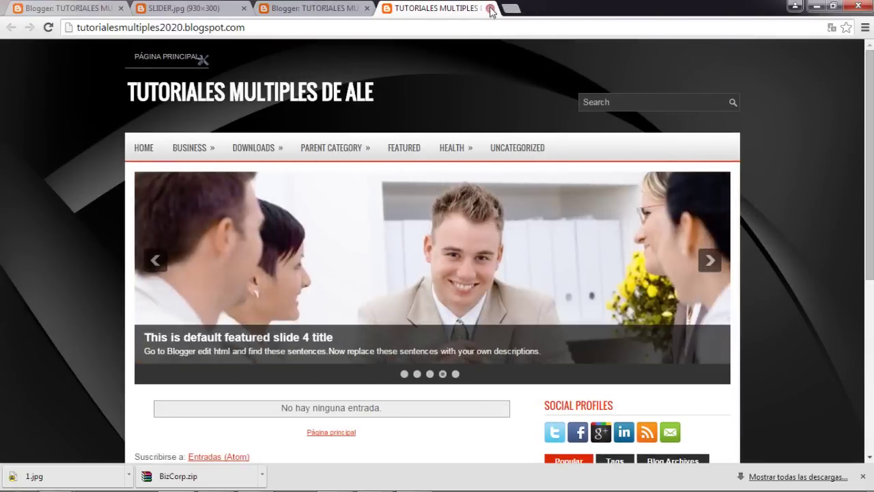
{"action": "left_click", "coordinate": [489, 8]}
{"action": "left_click", "coordinate": [261, 138]}
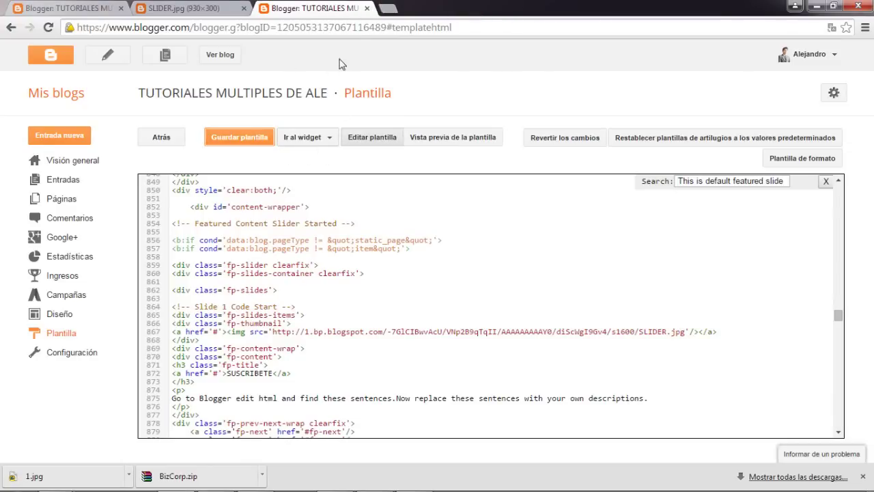
{"action": "left_click", "coordinate": [367, 9]}
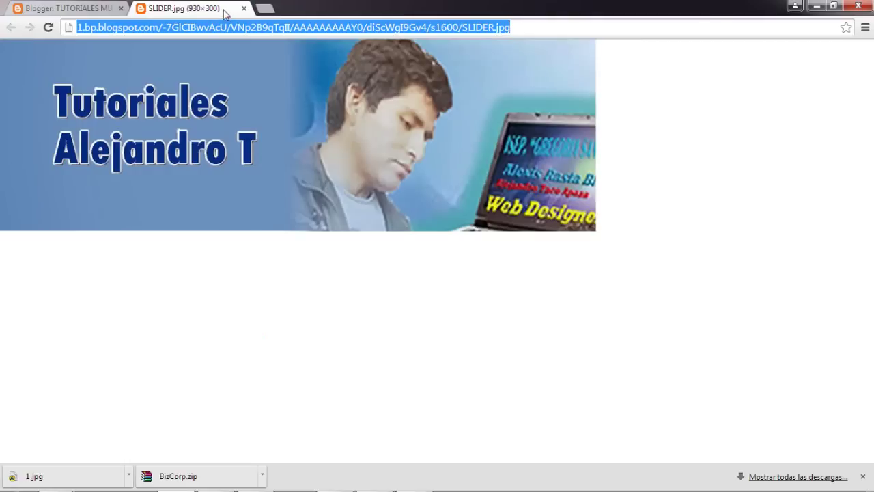
{"action": "left_click", "coordinate": [243, 9]}
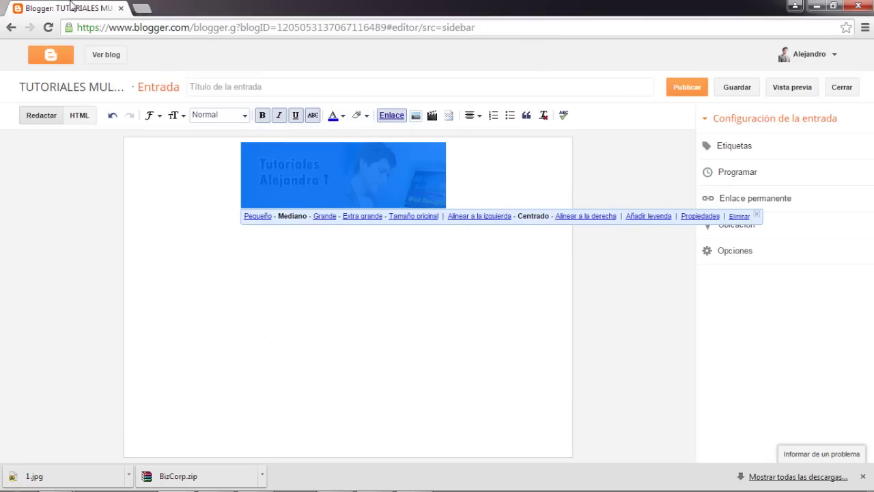
{"action": "left_click", "coordinate": [535, 186]}
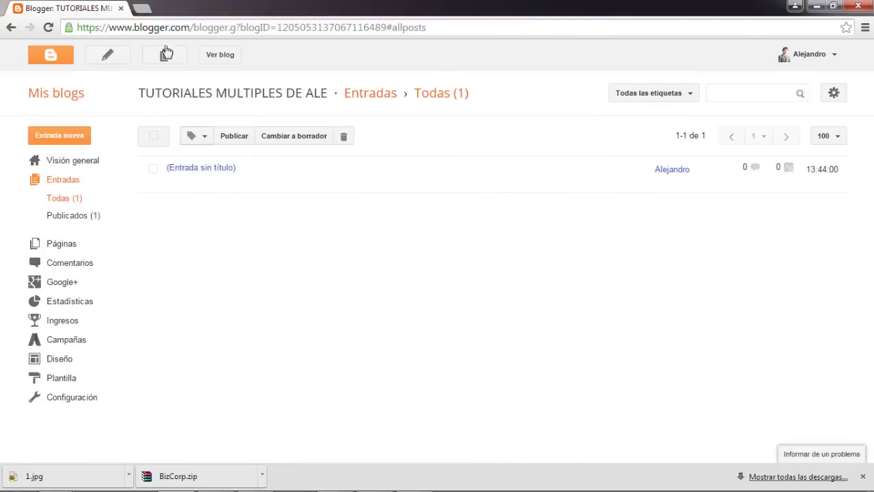
Step: Search Google Images for "fondos" in a new browser tab
{"action": "left_click", "coordinate": [142, 9]}
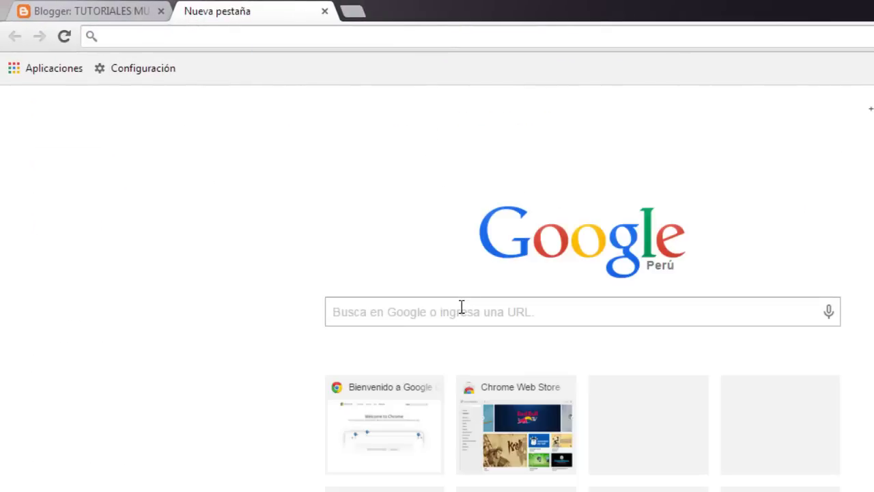
{"action": "left_click", "coordinate": [461, 307]}
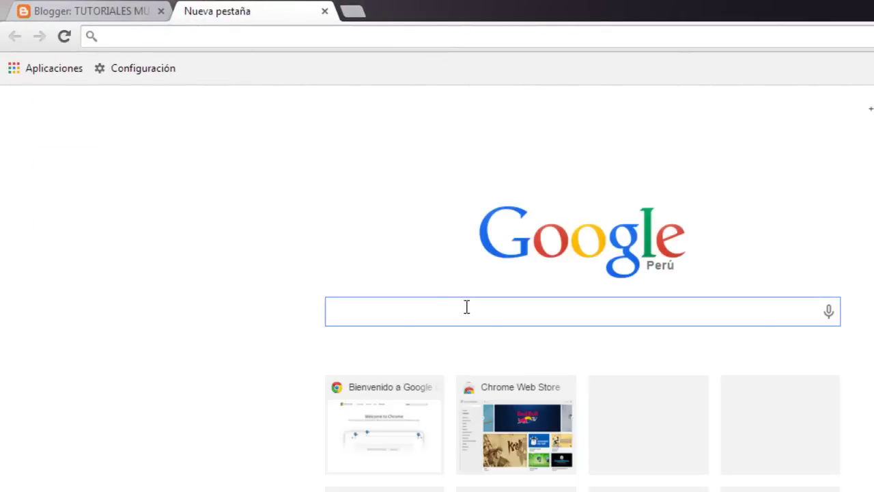
{"action": "type", "text": "FONDOS"}
{"action": "key", "text": "Return"}
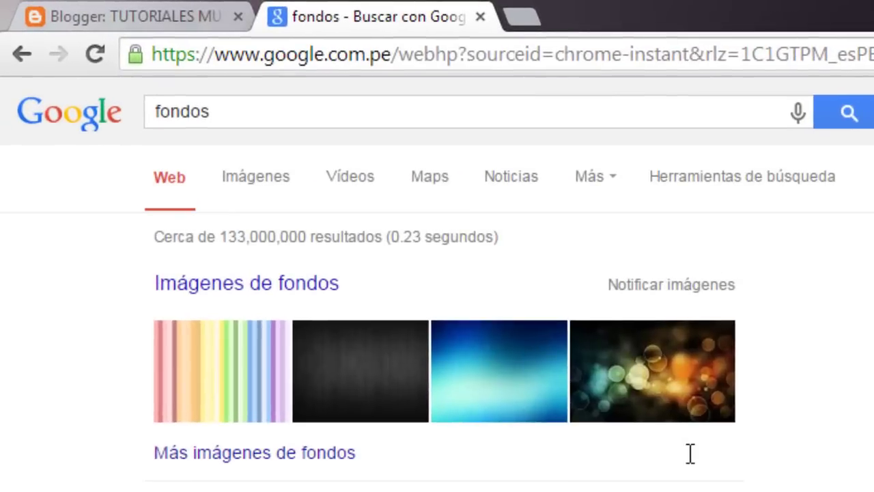
{"action": "left_click", "coordinate": [271, 182]}
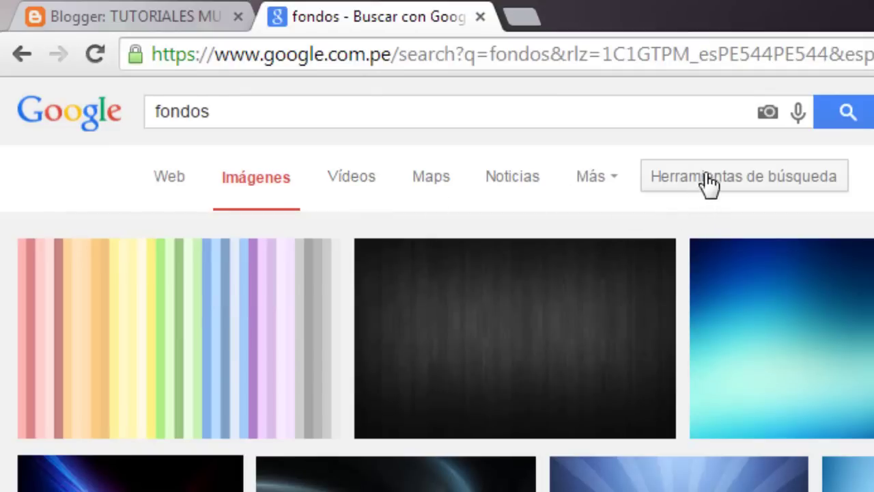
Step: Filter the image results to the exact size of 1600 px wide by 1024 px high
{"action": "left_click", "coordinate": [756, 187]}
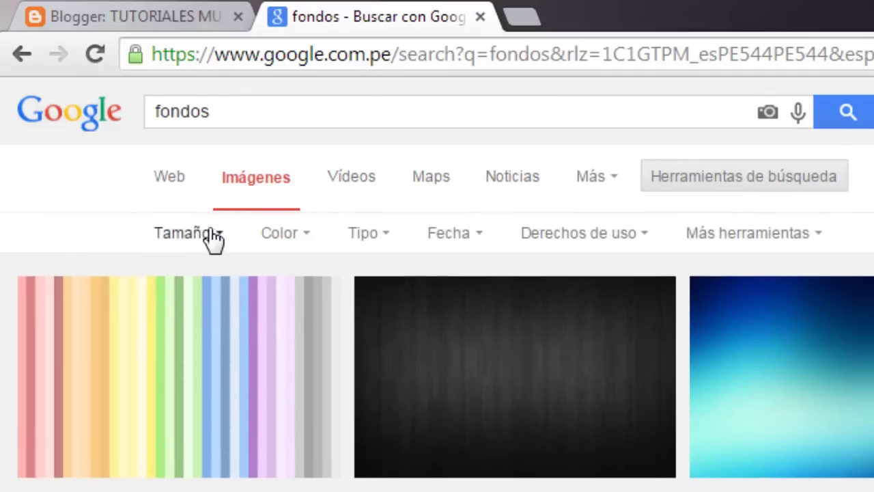
{"action": "left_click", "coordinate": [216, 239]}
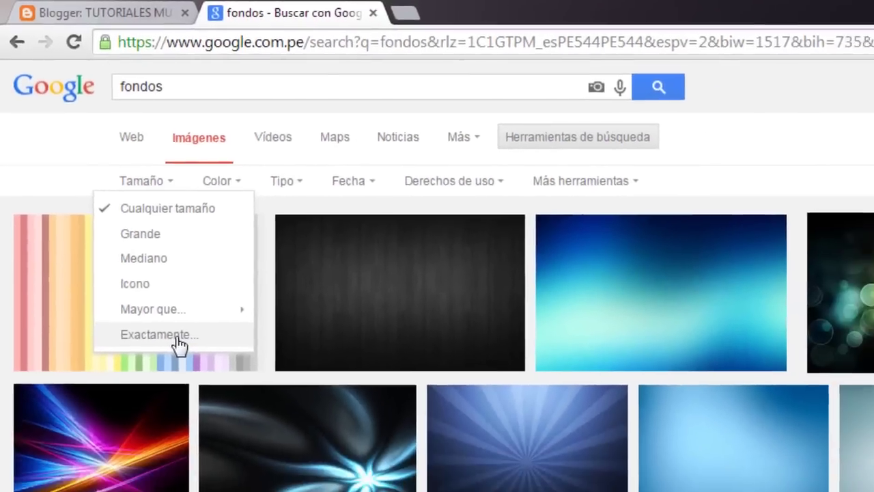
{"action": "left_click", "coordinate": [179, 345]}
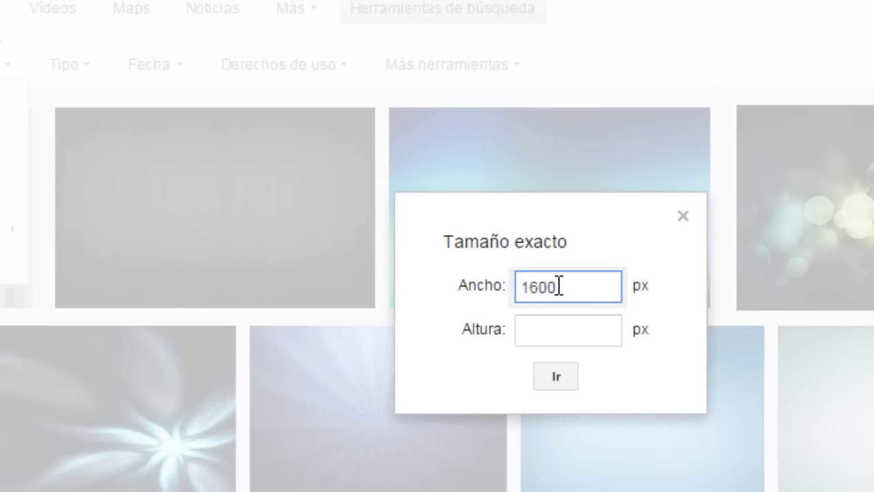
{"action": "left_click", "coordinate": [582, 333]}
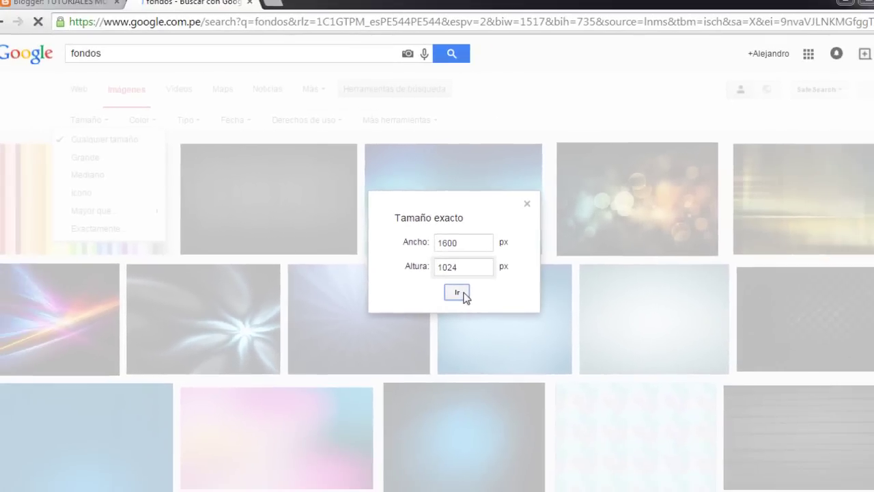
{"action": "left_click", "coordinate": [526, 347]}
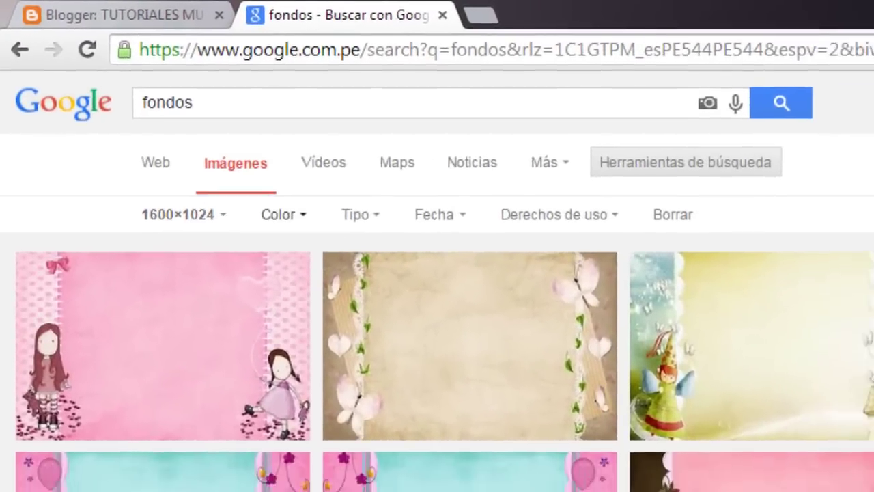
Step: Find the black and blue abstract background with light beams from 1000fondos.blogspot.com and save it to the desktop as 3827.jpg
{"action": "scroll", "coordinate": [436, 266], "scroll_direction": "down", "scroll_amount": 5}
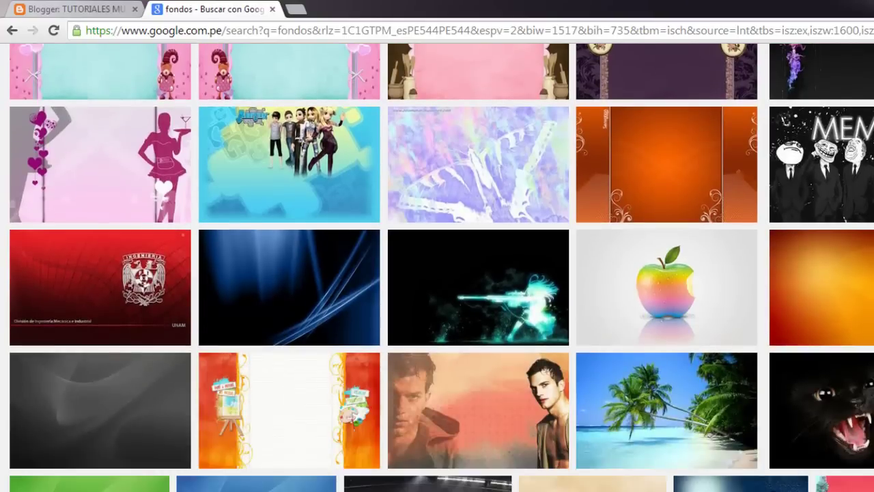
{"action": "scroll", "coordinate": [437, 266], "scroll_direction": "down", "scroll_amount": 5}
{"action": "scroll", "coordinate": [436, 266], "scroll_direction": "up", "scroll_amount": 3}
{"action": "scroll", "coordinate": [335, 203], "scroll_direction": "up", "scroll_amount": 2}
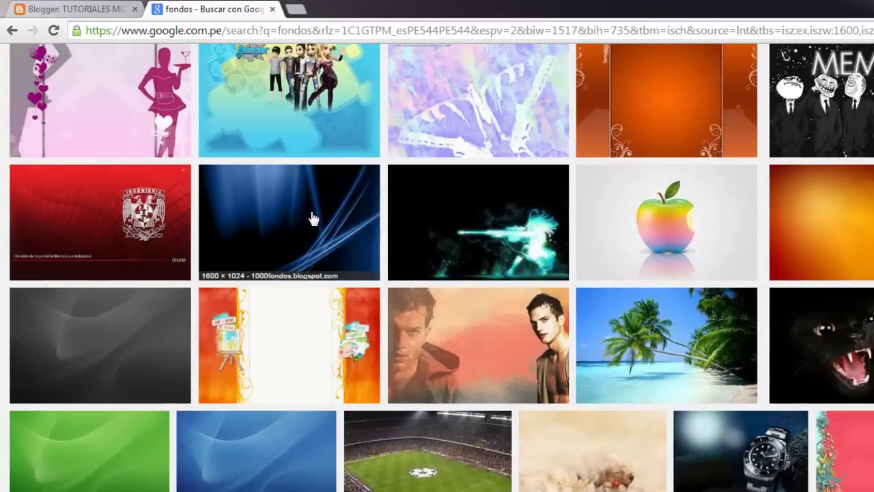
{"action": "left_click", "coordinate": [312, 218]}
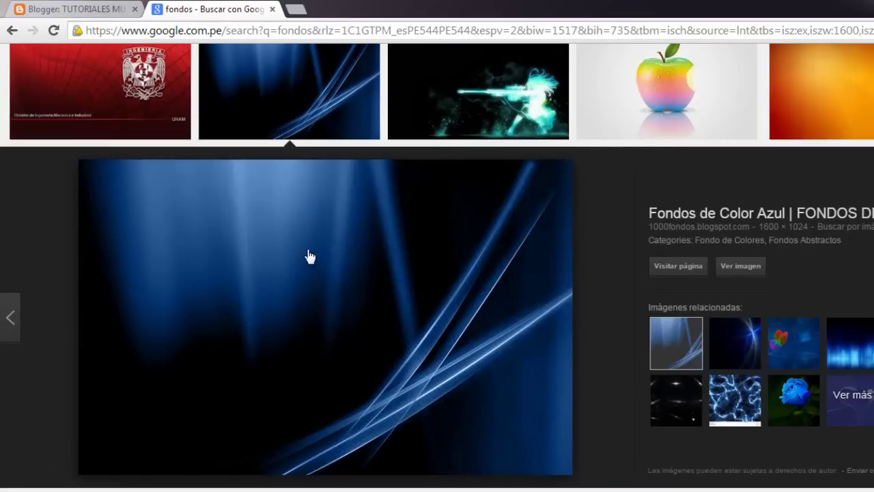
{"action": "right_click", "coordinate": [316, 242]}
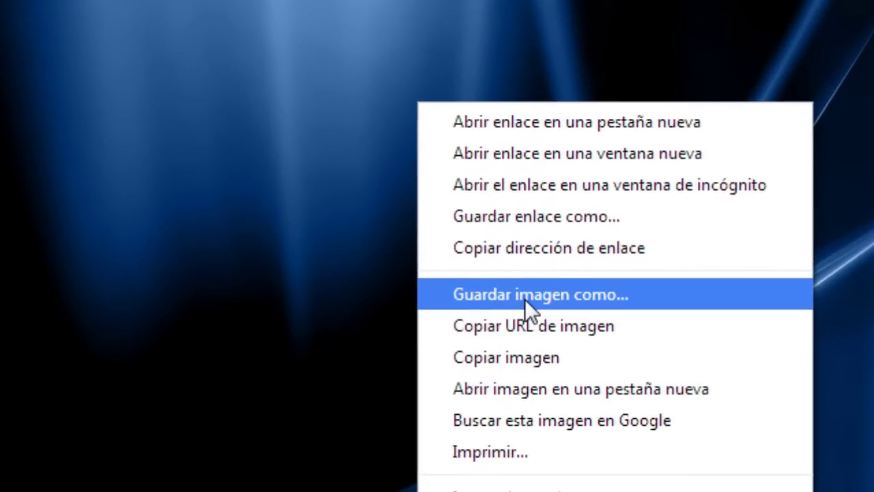
{"action": "left_click", "coordinate": [525, 298]}
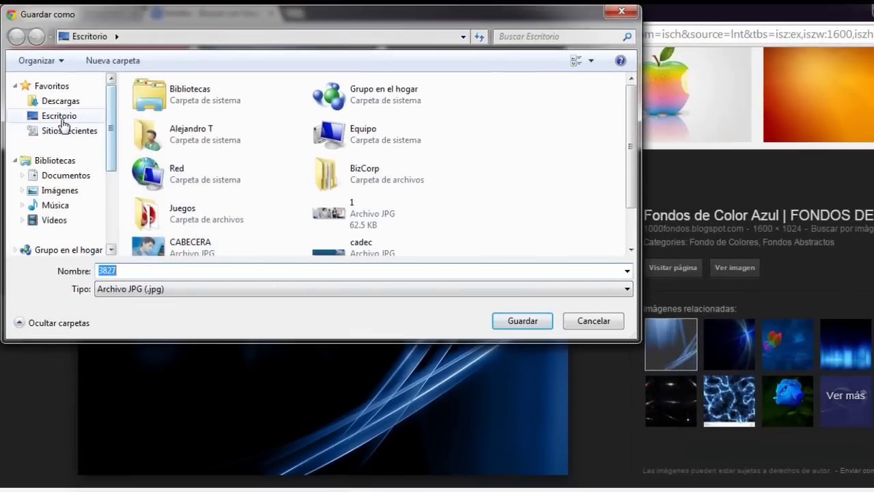
{"action": "left_click", "coordinate": [60, 116]}
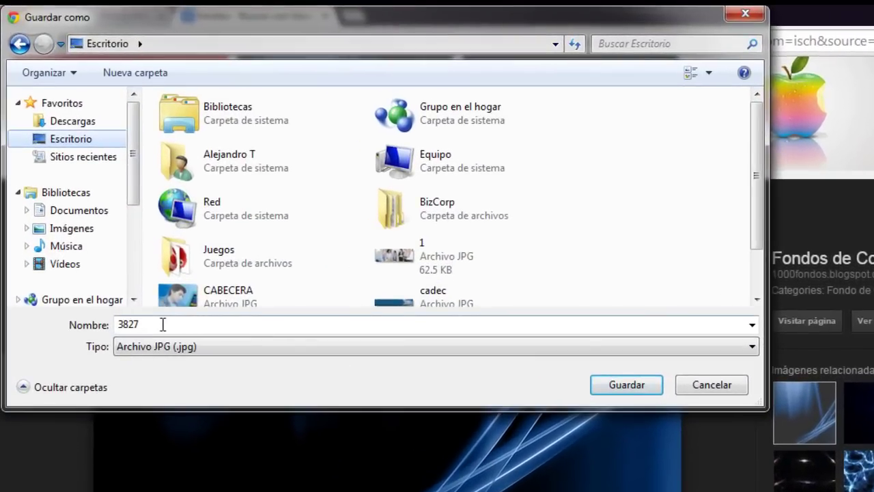
{"action": "left_click", "coordinate": [621, 387]}
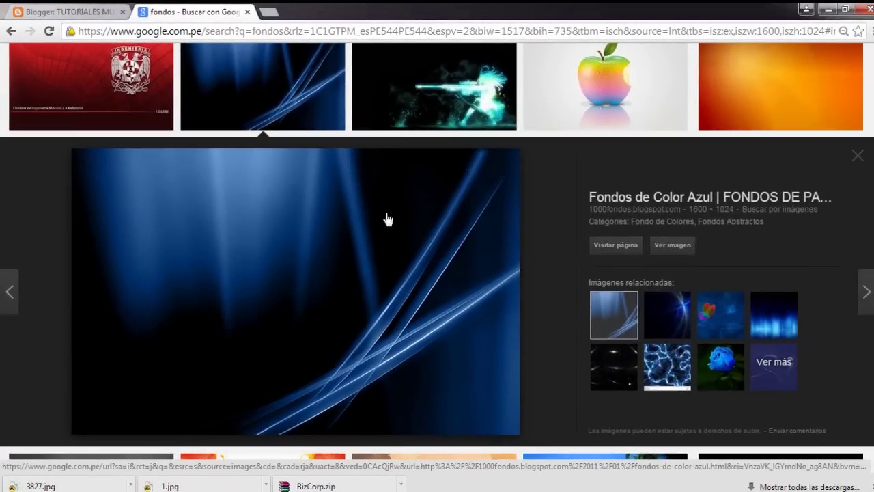
Step: Close the image search, and move the fondo-azul image to an empty area of the Windows desktop
{"action": "left_click", "coordinate": [248, 13]}
{"action": "left_click", "coordinate": [827, 9]}
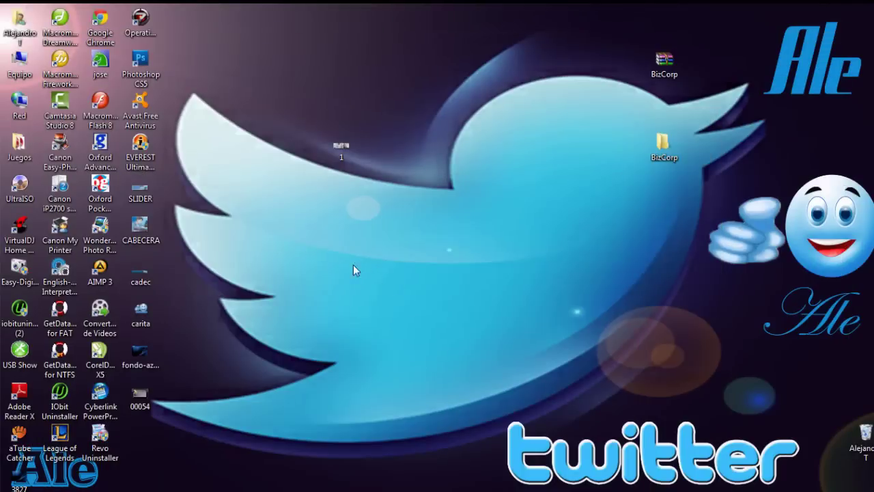
{"action": "left_click_drag", "start_coordinate": [143, 358], "coordinate": [305, 53]}
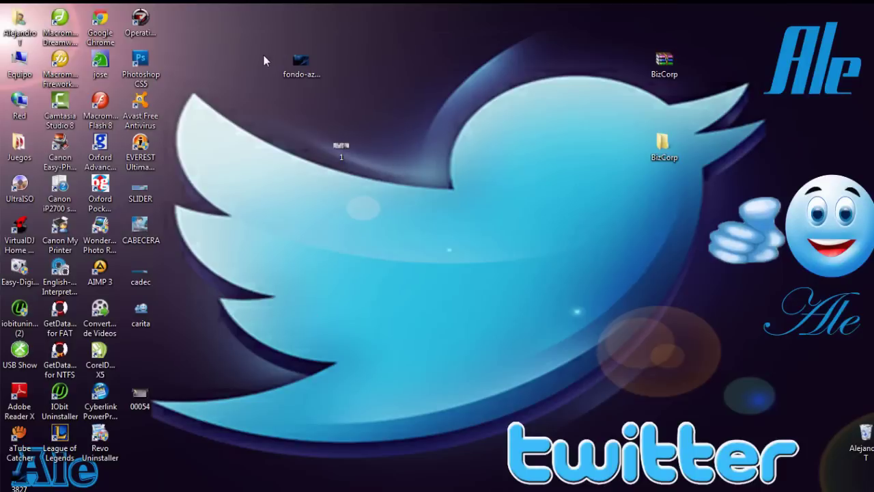
{"action": "left_click", "coordinate": [297, 62]}
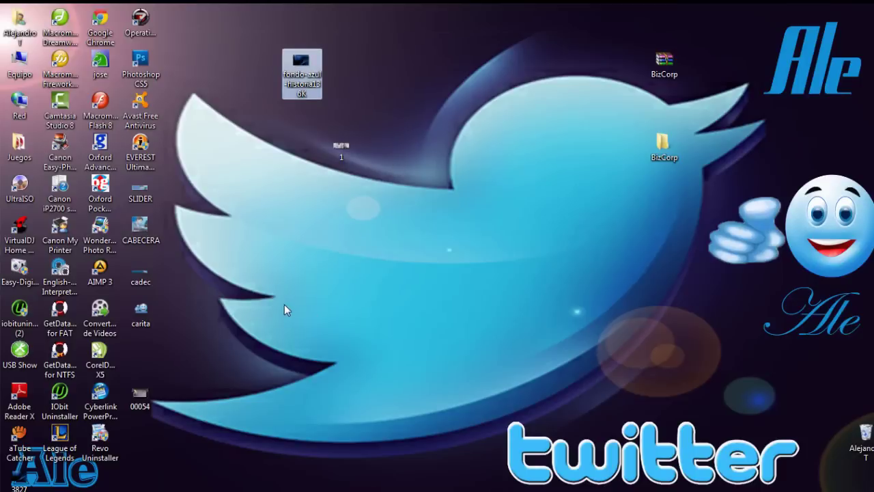
Step: Switch to Photoshop, open 3827.jpg from the desktop and turn its locked background into an editable layer
{"action": "left_click", "coordinate": [217, 483]}
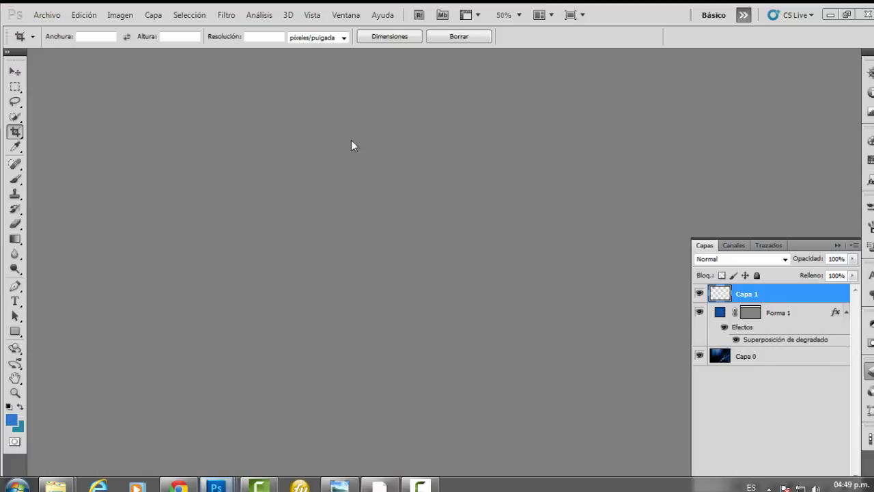
{"action": "left_click", "coordinate": [47, 15]}
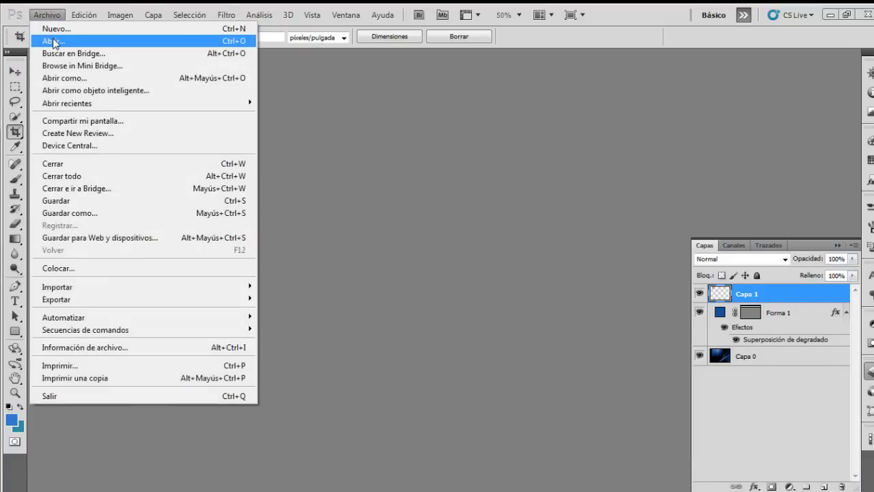
{"action": "left_click", "coordinate": [52, 38]}
{"action": "left_click_drag", "start_coordinate": [488, 120], "coordinate": [497, 215]}
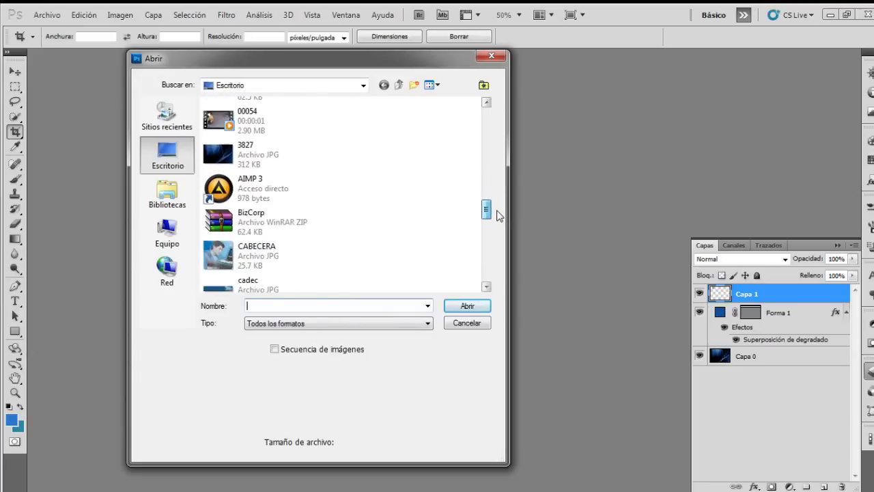
{"action": "left_click", "coordinate": [277, 154]}
{"action": "left_click", "coordinate": [469, 309]}
{"action": "left_click_drag", "start_coordinate": [273, 58], "coordinate": [302, 66]}
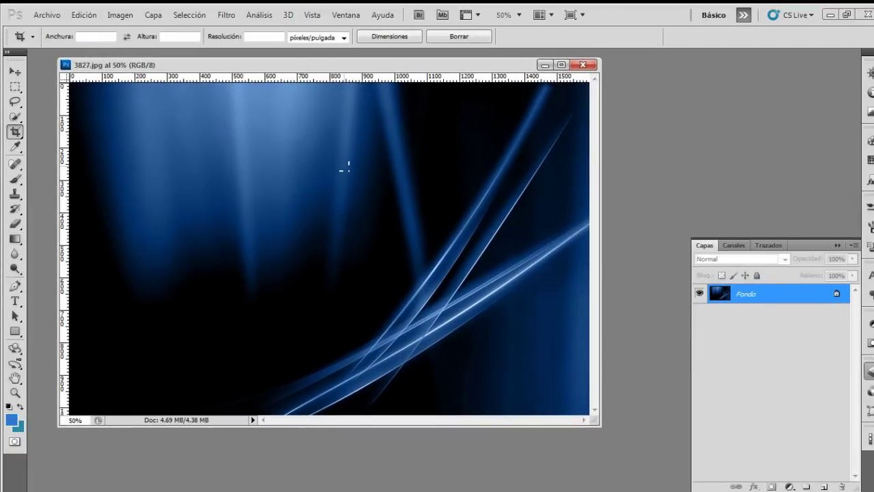
{"action": "left_click_drag", "start_coordinate": [833, 299], "coordinate": [841, 486]}
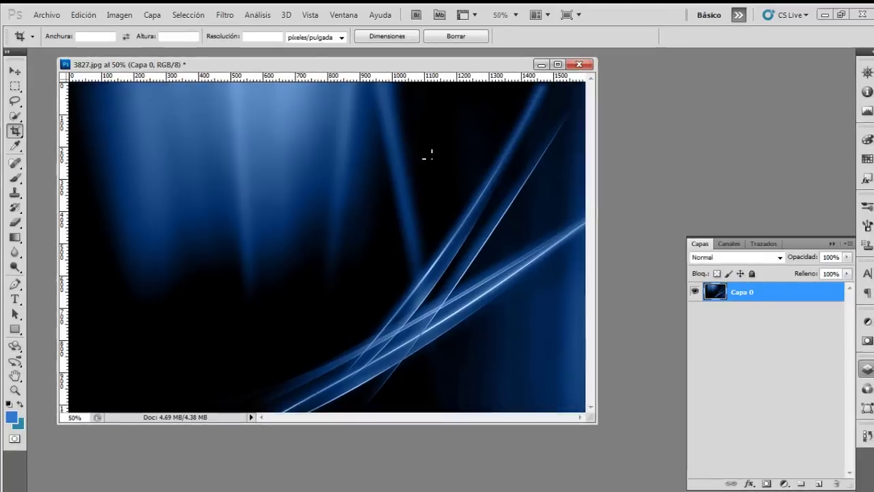
Step: Activate the Rectangle shape tool and set the foreground colour to a darker blue
{"action": "key", "text": "u"}
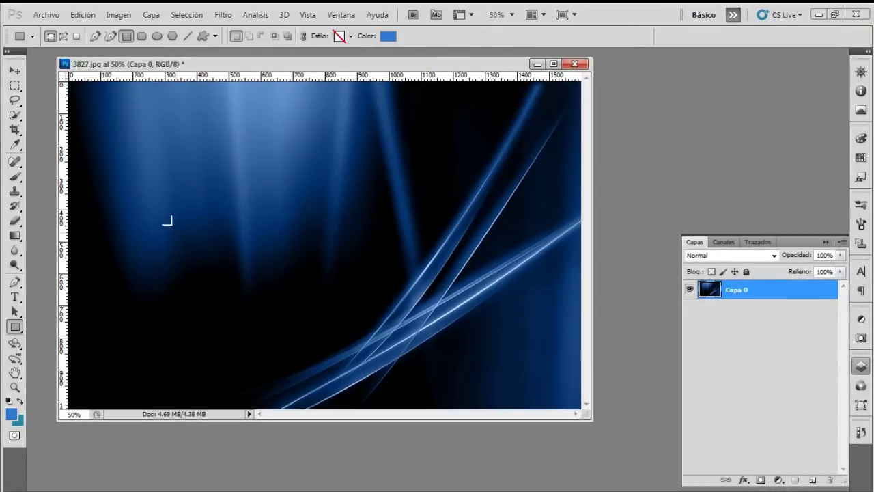
{"action": "left_click", "coordinate": [13, 417]}
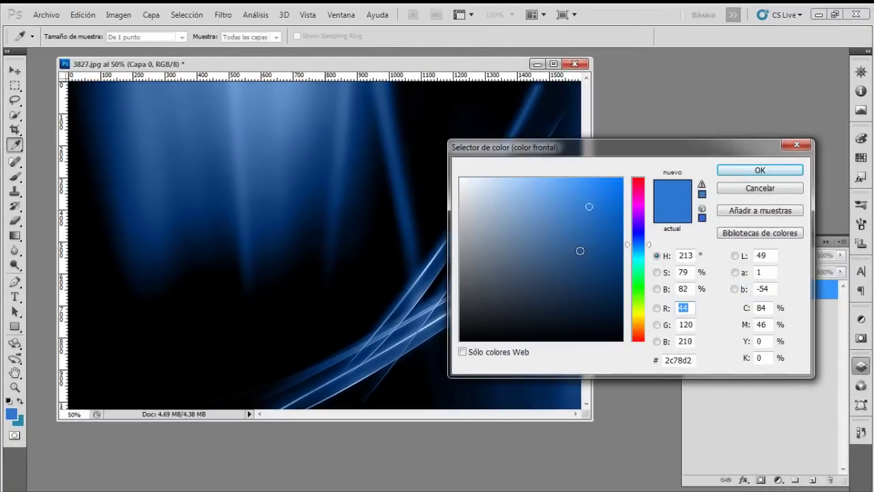
{"action": "left_click", "coordinate": [730, 169]}
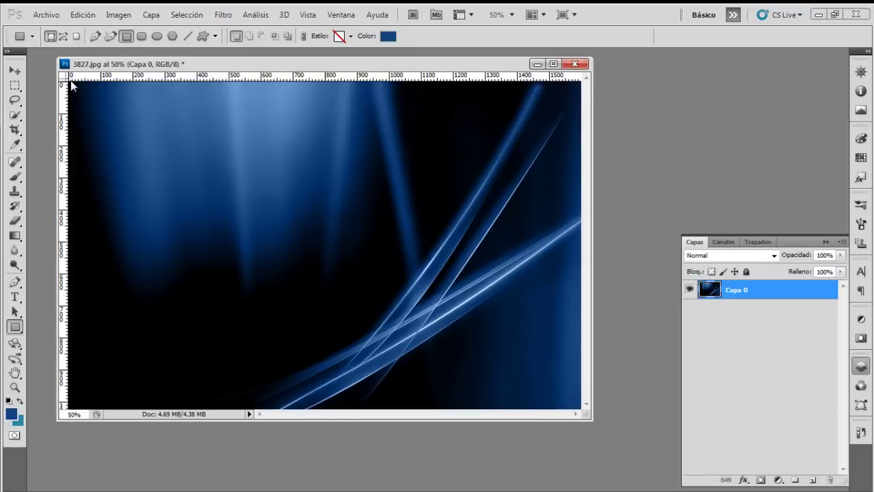
Step: Draw a full-width rectangle about 1600 × 150 px along the image's upper edge and apply a blue gradient overlay to it
{"action": "left_click_drag", "start_coordinate": [69, 81], "coordinate": [581, 130]}
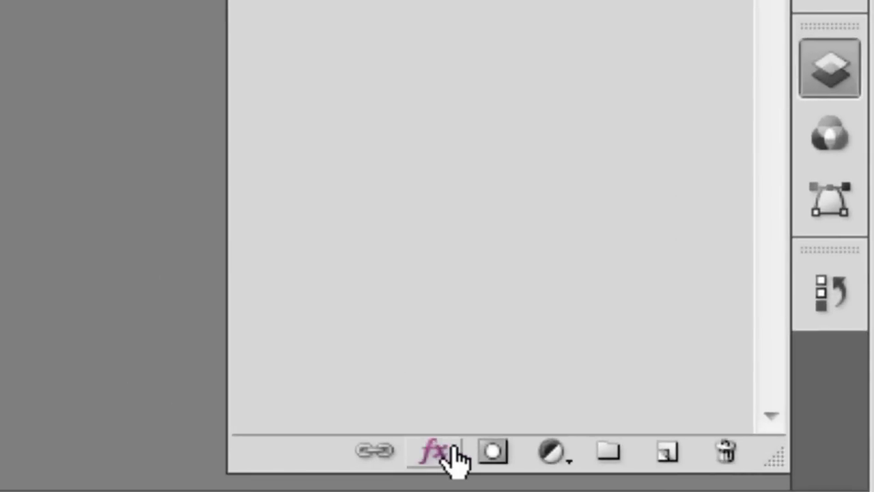
{"action": "left_click", "coordinate": [452, 456]}
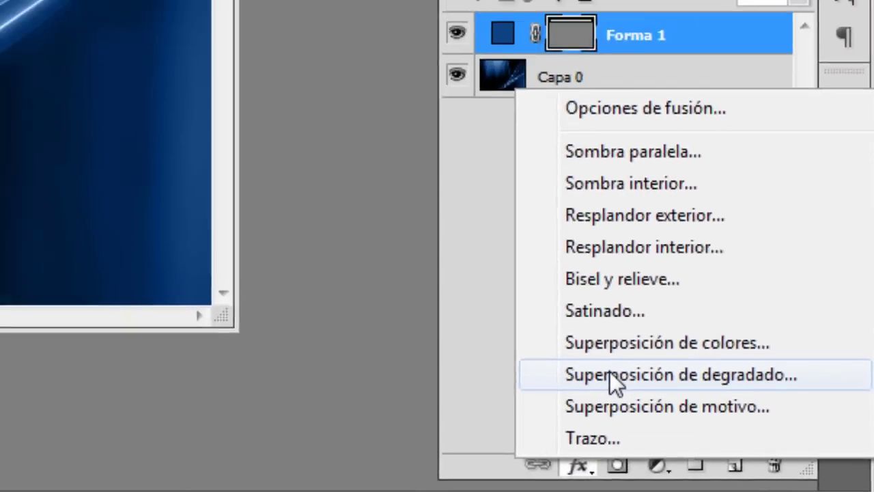
{"action": "left_click", "coordinate": [482, 314]}
{"action": "left_click", "coordinate": [578, 171]}
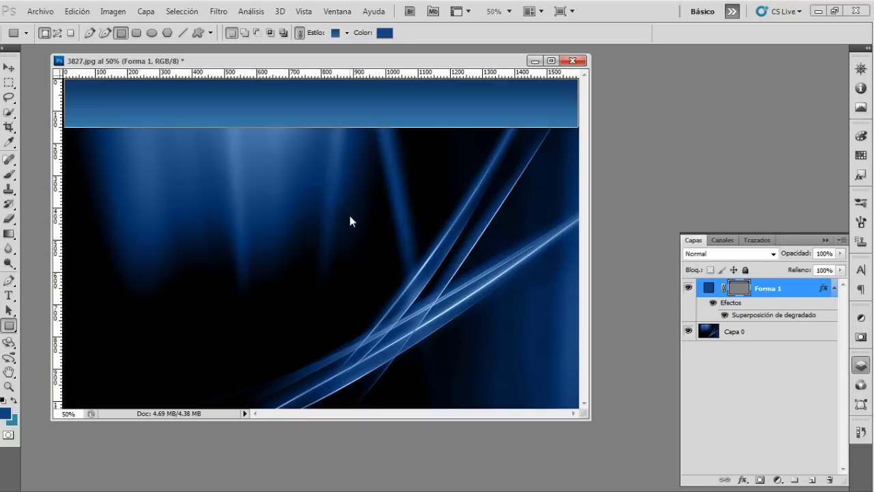
Step: Open CABECERA.jpg from the desktop and place its picture inside the gradient band of 3827.jpg, near the band's left end
{"action": "left_click", "coordinate": [41, 12]}
{"action": "left_click", "coordinate": [46, 37]}
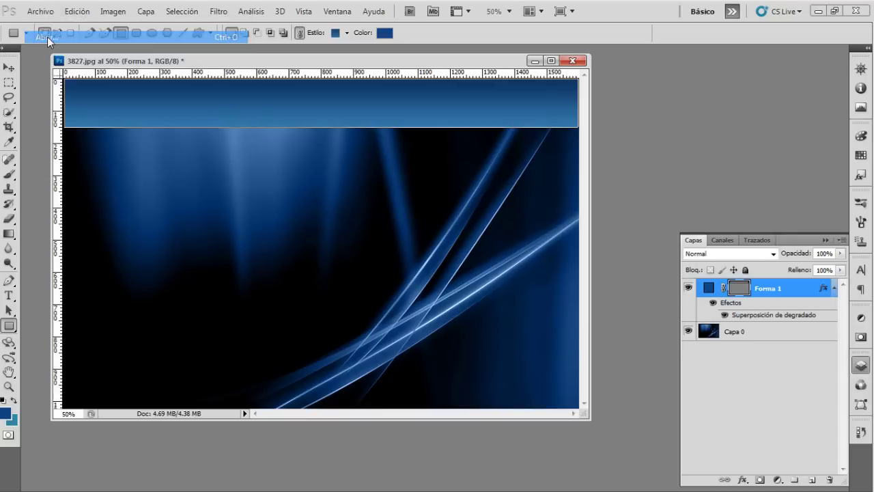
{"action": "left_click_drag", "start_coordinate": [480, 120], "coordinate": [479, 216]}
{"action": "left_click", "coordinate": [263, 163]}
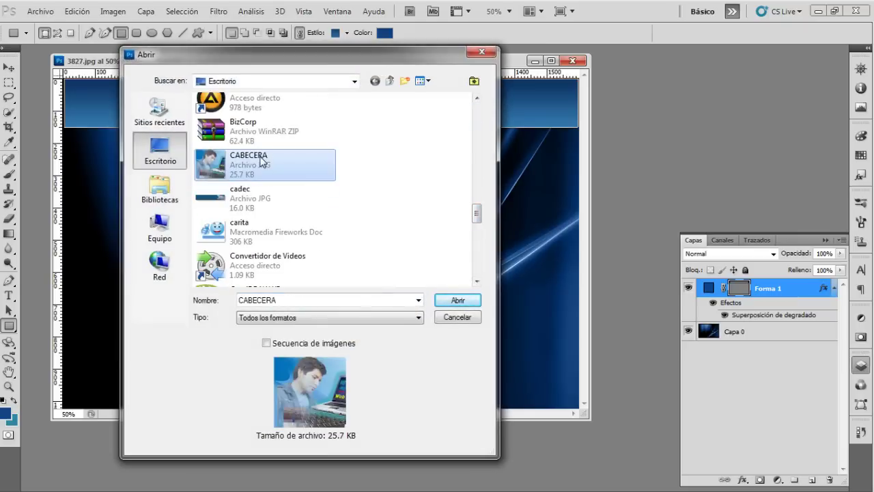
{"action": "left_click", "coordinate": [457, 300]}
{"action": "left_click_drag", "start_coordinate": [82, 58], "coordinate": [57, 104]}
{"action": "key", "text": "v"}
{"action": "left_click_drag", "start_coordinate": [50, 161], "coordinate": [139, 106]}
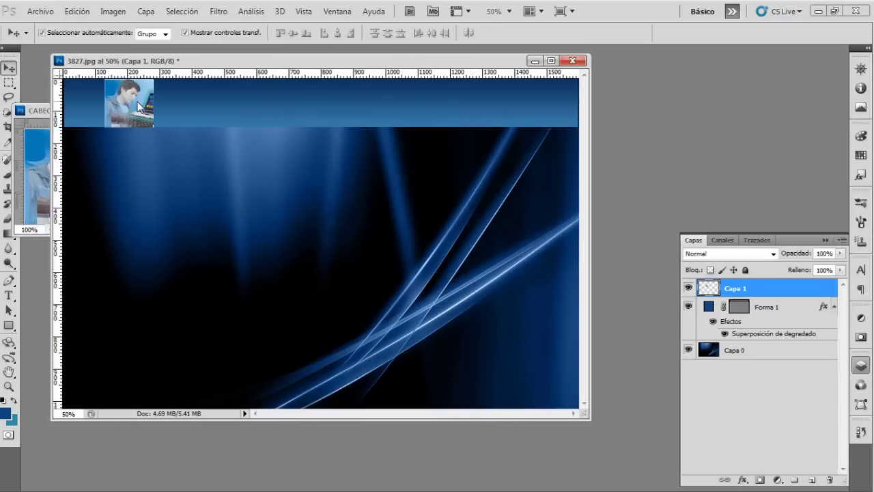
{"action": "left_click", "coordinate": [194, 119]}
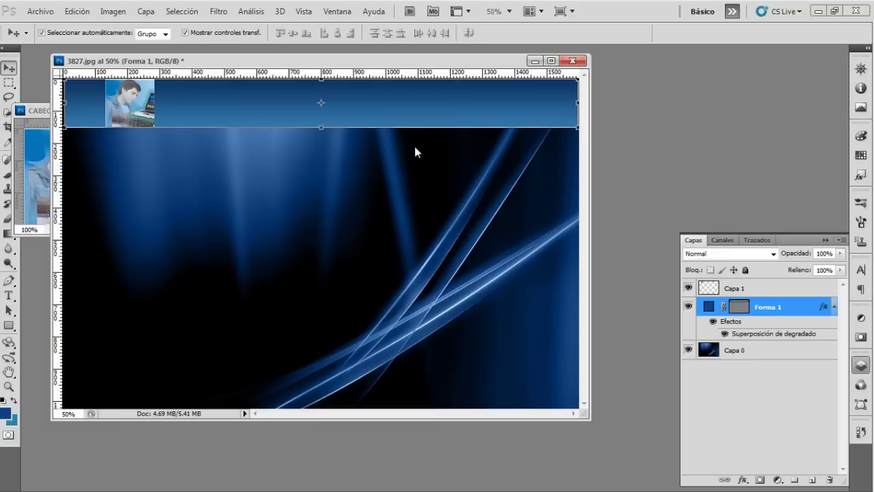
Step: Save the composition to the desktop as a JPEG named cadecERA with quality 8
{"action": "left_click", "coordinate": [41, 12]}
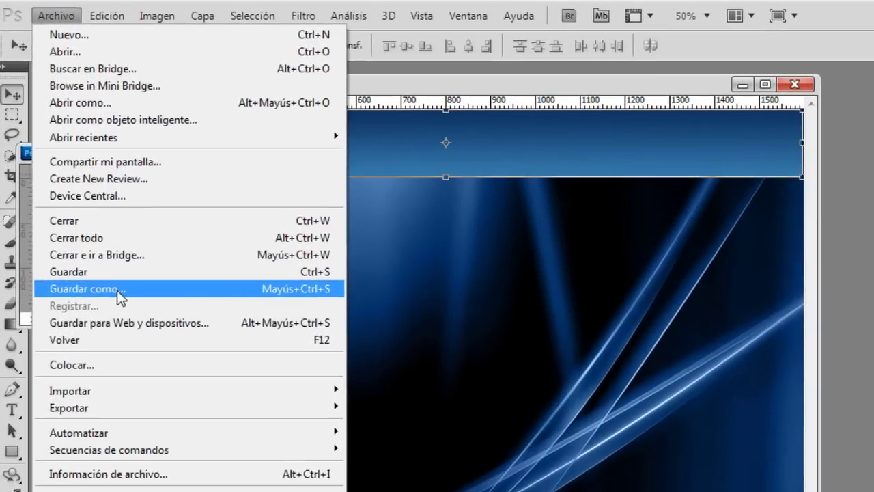
{"action": "left_click", "coordinate": [77, 210]}
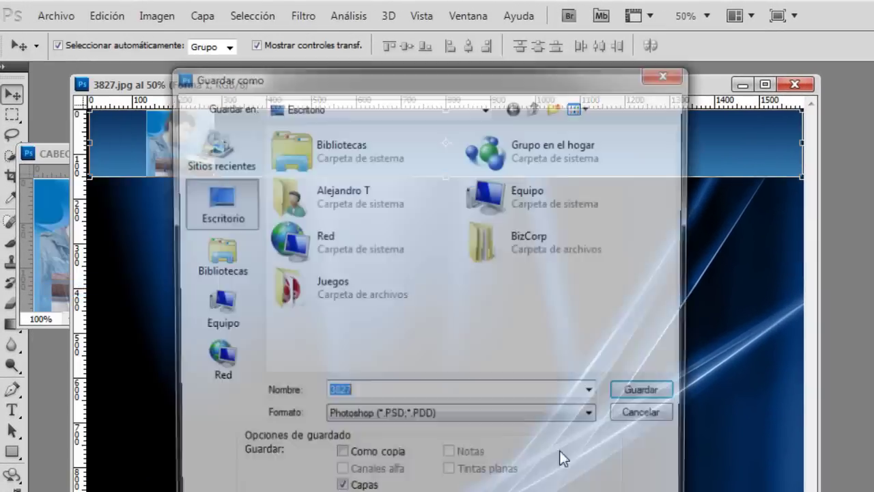
{"action": "left_click", "coordinate": [546, 409]}
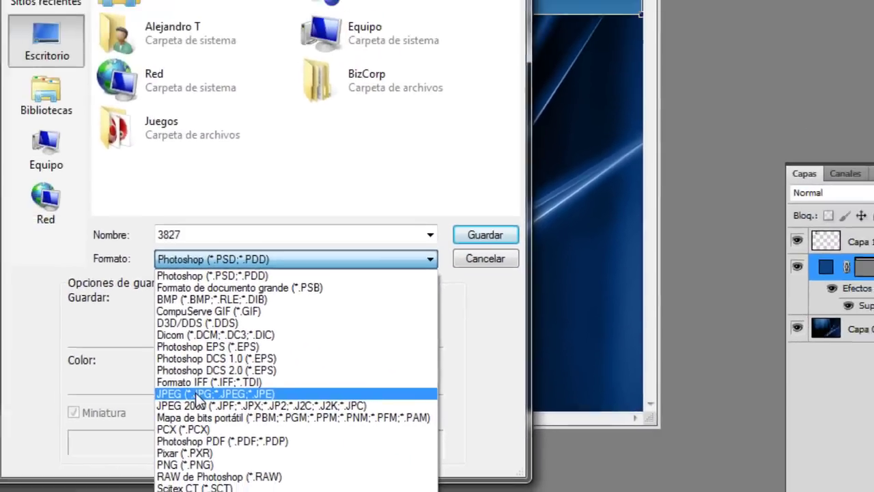
{"action": "left_click", "coordinate": [136, 385]}
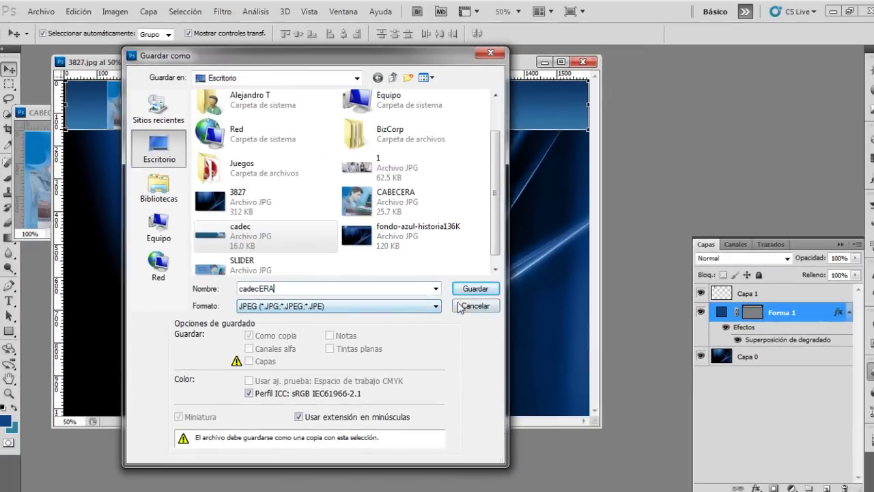
{"action": "left_click", "coordinate": [493, 187]}
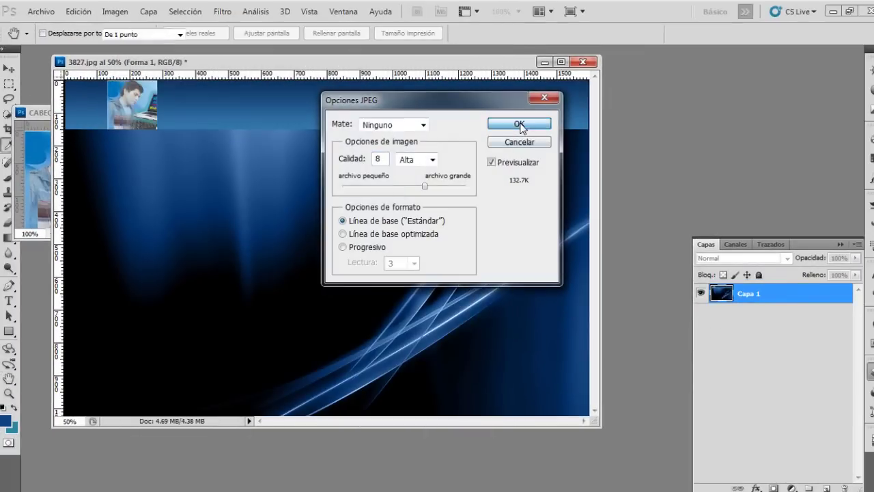
{"action": "left_click", "coordinate": [519, 124]}
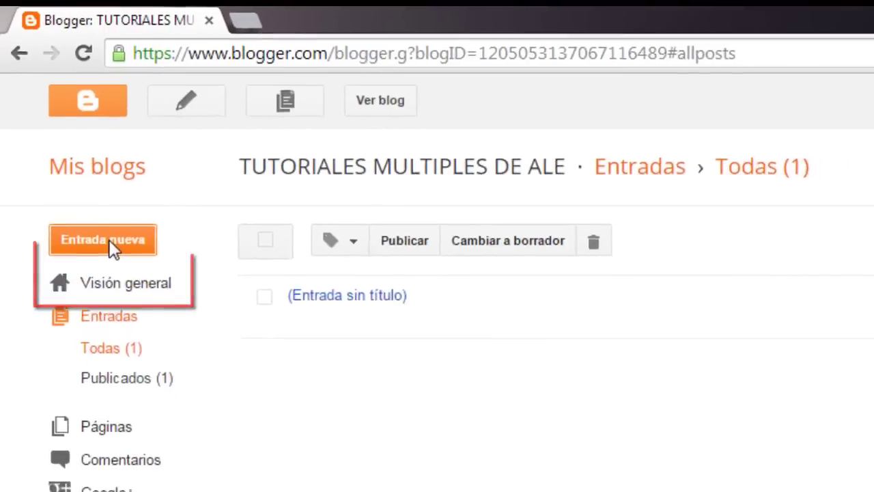
Step: In Blogger, create a new post, upload cadecERA.jpg from the desktop and insert it into the post
{"action": "left_click", "coordinate": [108, 240]}
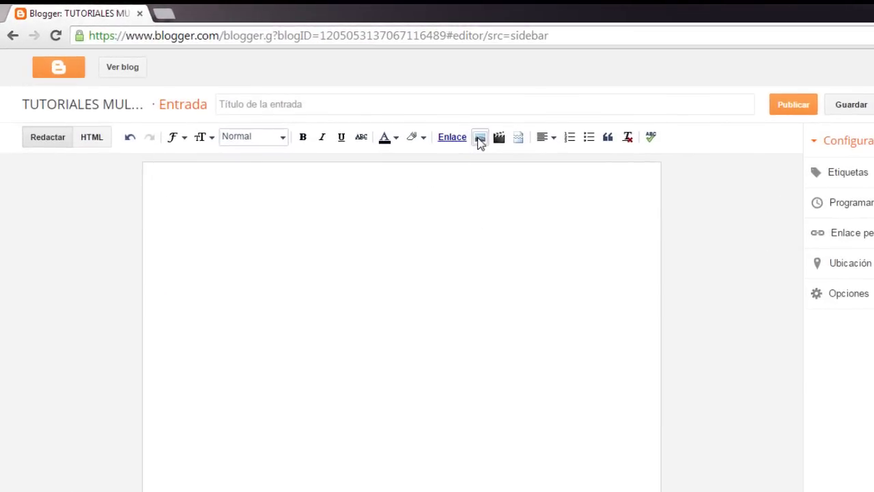
{"action": "left_click", "coordinate": [479, 138]}
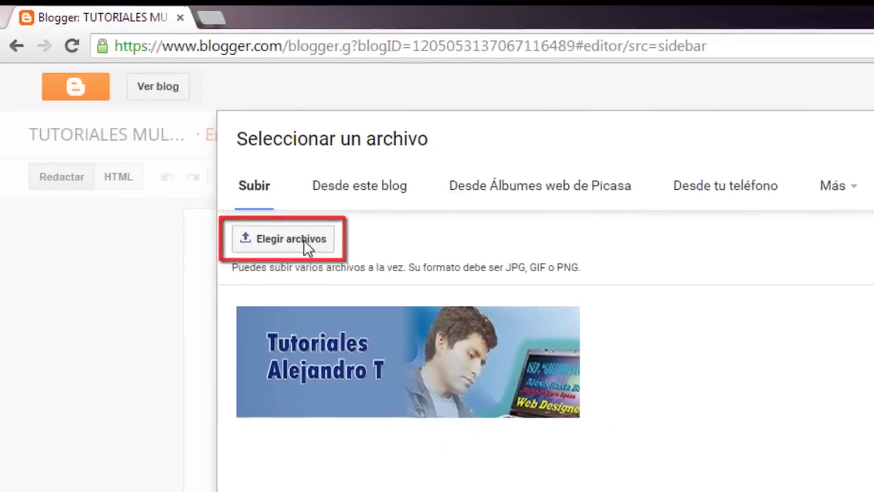
{"action": "left_click", "coordinate": [385, 310]}
{"action": "scroll", "coordinate": [444, 166], "scroll_direction": "down", "scroll_amount": 10}
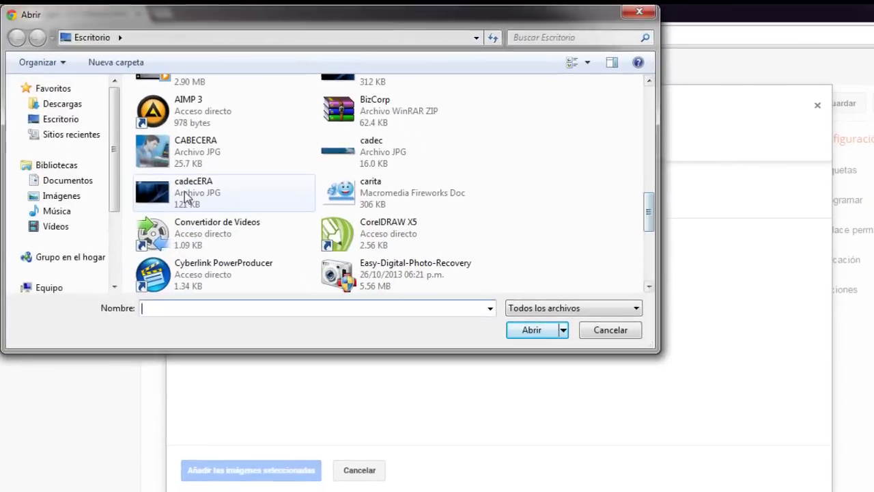
{"action": "left_click", "coordinate": [173, 181]}
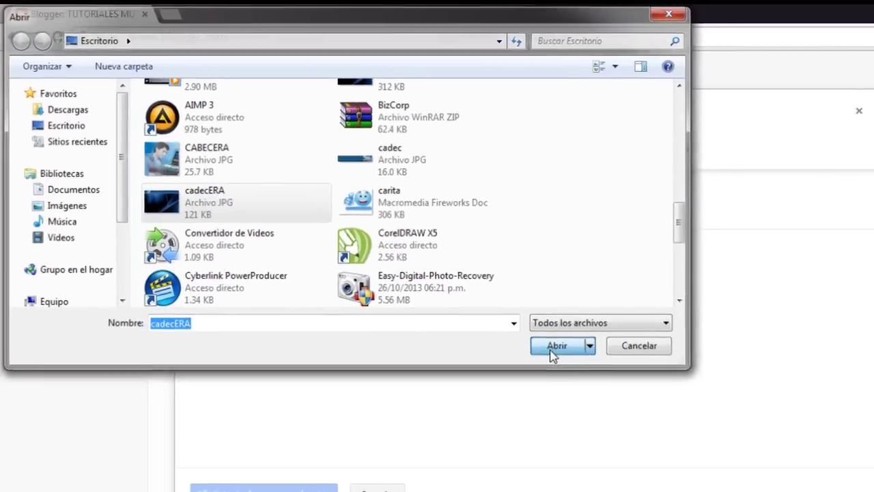
{"action": "left_click", "coordinate": [631, 401]}
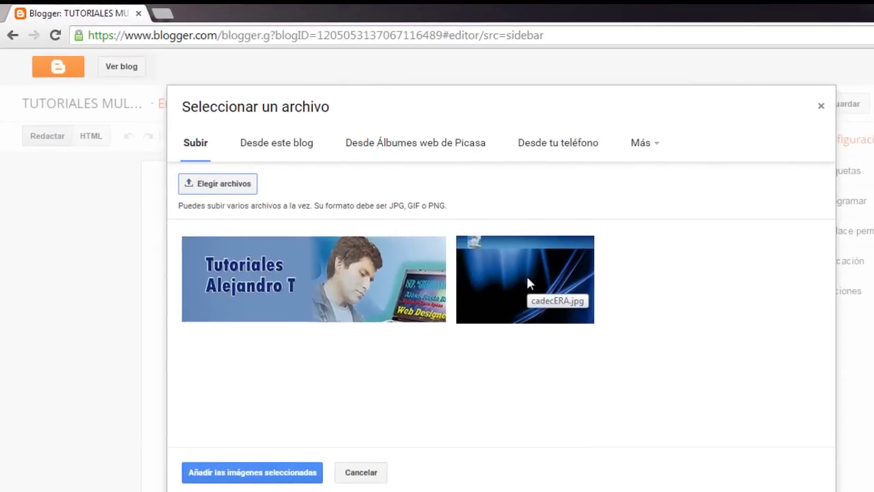
{"action": "left_click", "coordinate": [527, 278]}
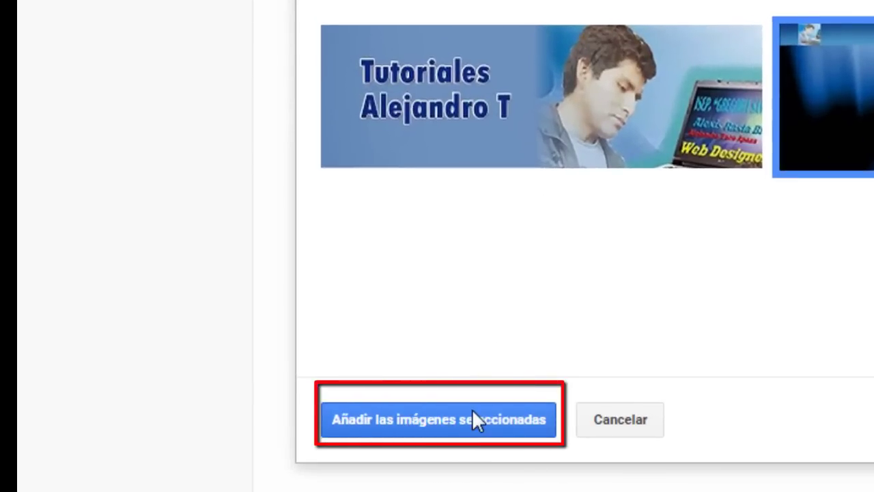
{"action": "left_click", "coordinate": [474, 418]}
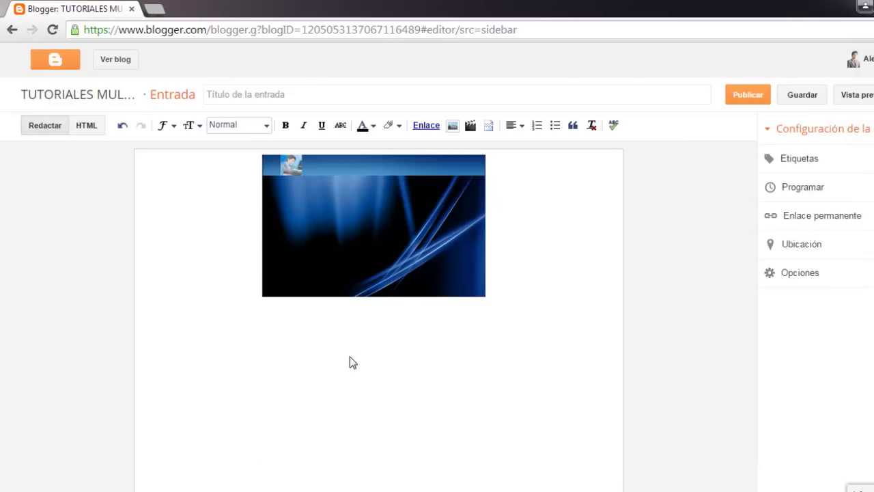
Step: Open the inserted image's link in a new browser tab and copy the full image URL
{"action": "right_click", "coordinate": [374, 216]}
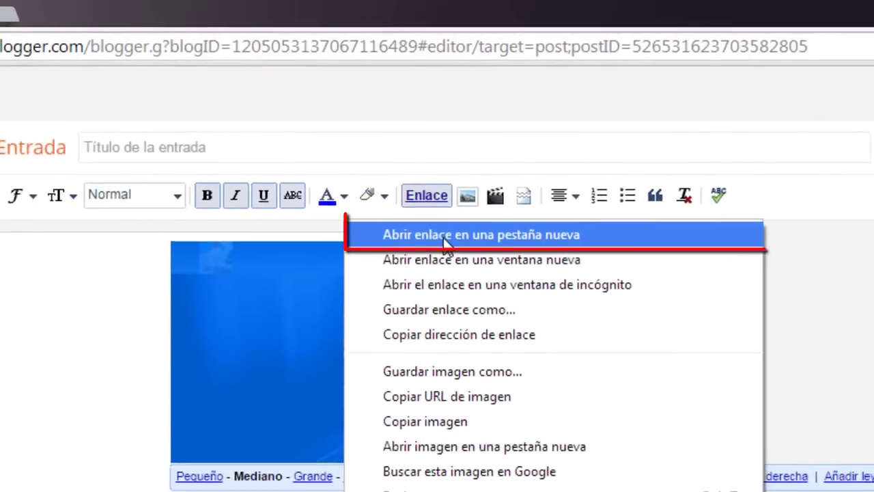
{"action": "left_click", "coordinate": [412, 152]}
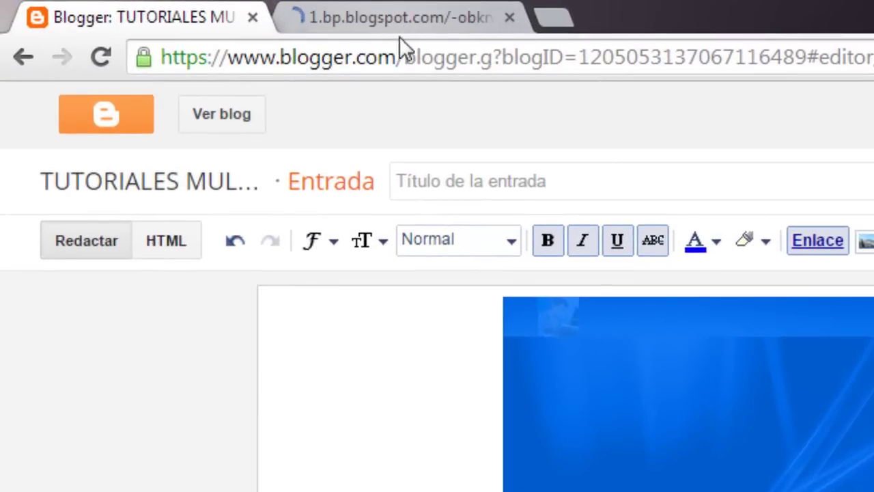
{"action": "left_click", "coordinate": [401, 24]}
{"action": "left_click", "coordinate": [716, 42]}
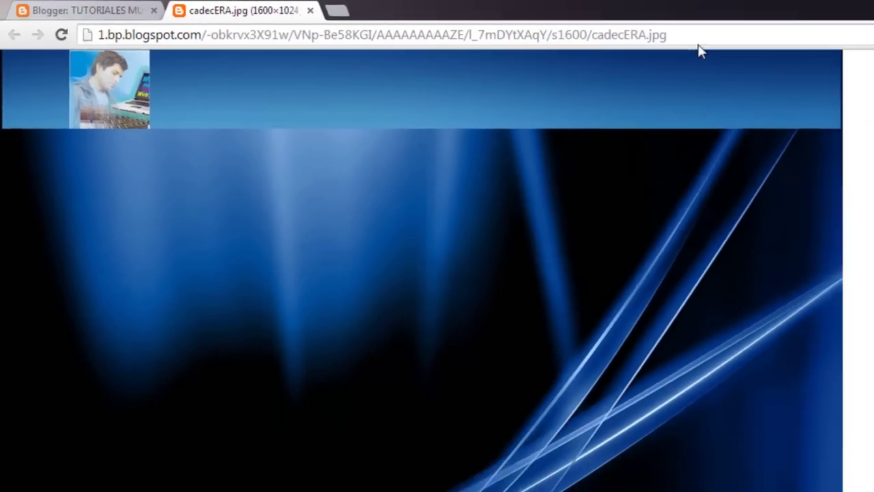
{"action": "left_click_drag", "start_coordinate": [790, 41], "coordinate": [137, 40]}
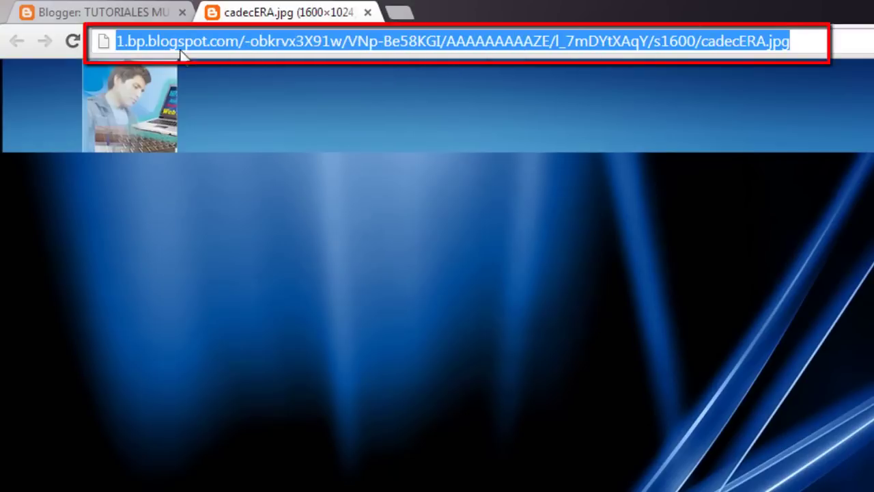
{"action": "right_click", "coordinate": [451, 39]}
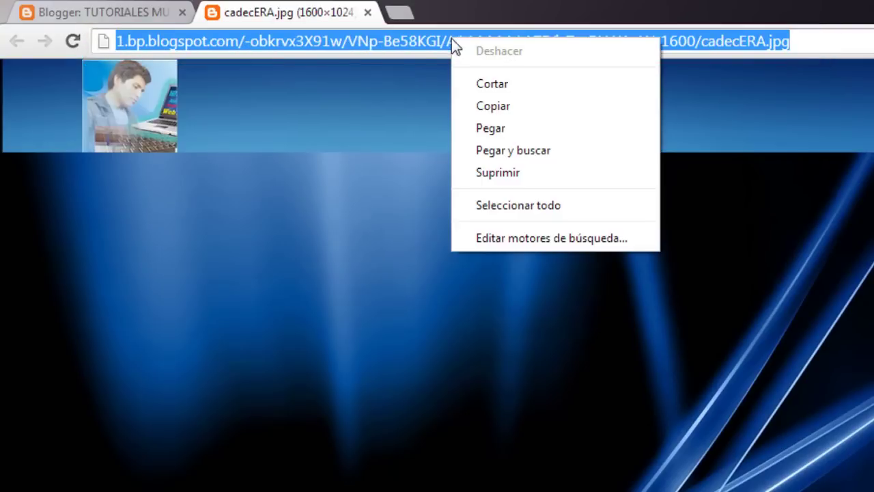
{"action": "left_click", "coordinate": [503, 109]}
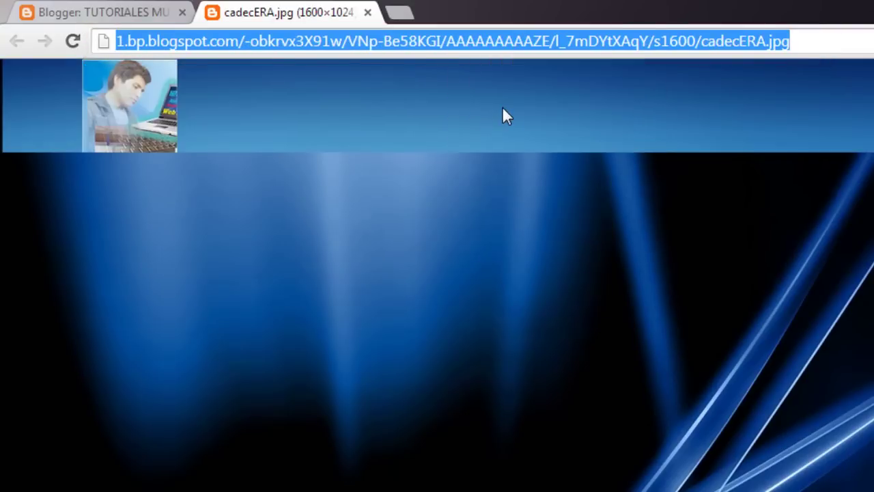
Step: Duplicate the Blogger tab, return to the post list in the copy and open the blog template's HTML for editing
{"action": "left_click", "coordinate": [125, 11]}
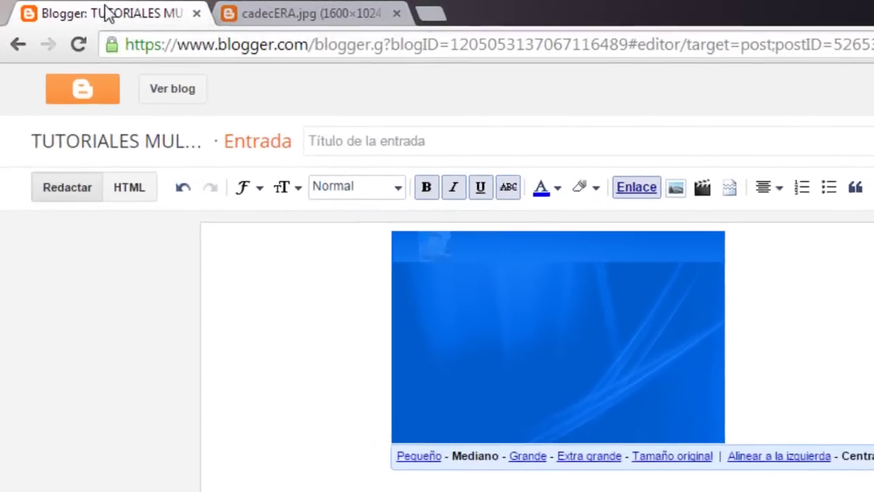
{"action": "right_click", "coordinate": [66, 7]}
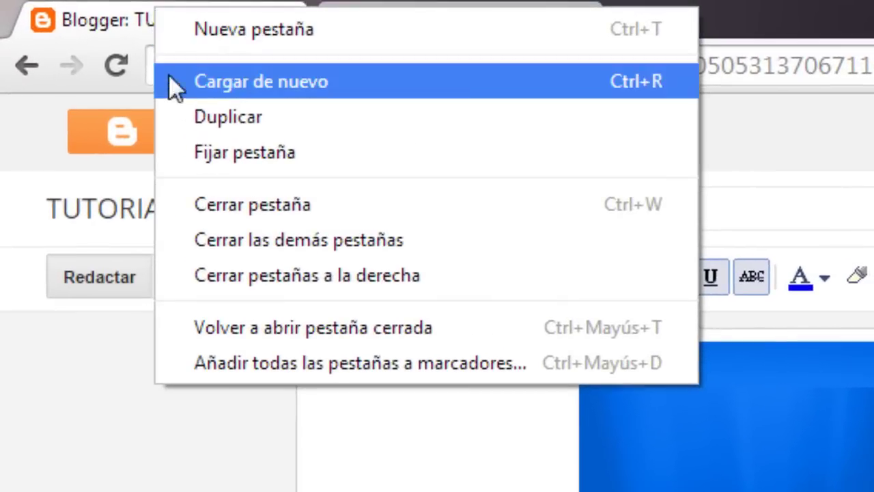
{"action": "left_click", "coordinate": [178, 100]}
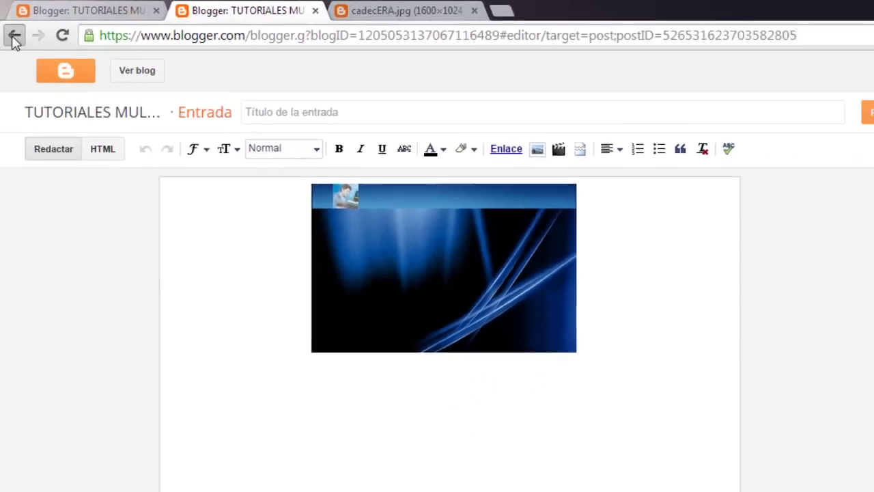
{"action": "left_click", "coordinate": [21, 53]}
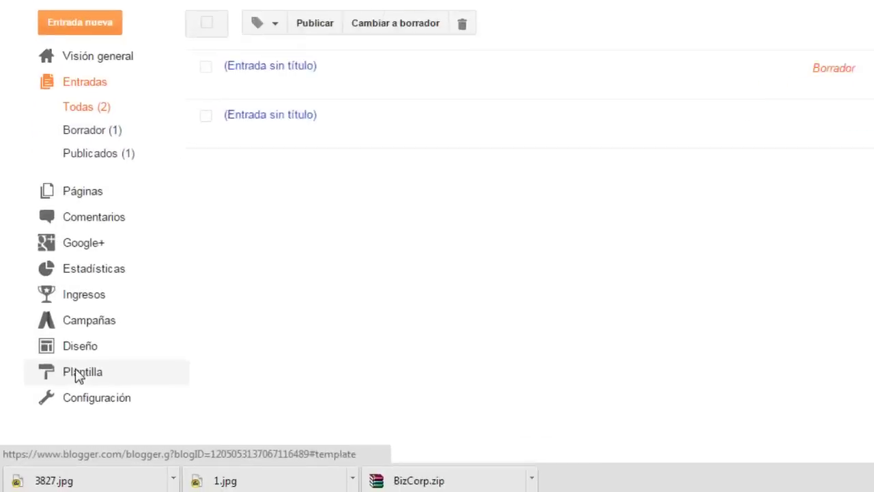
{"action": "left_click", "coordinate": [116, 334]}
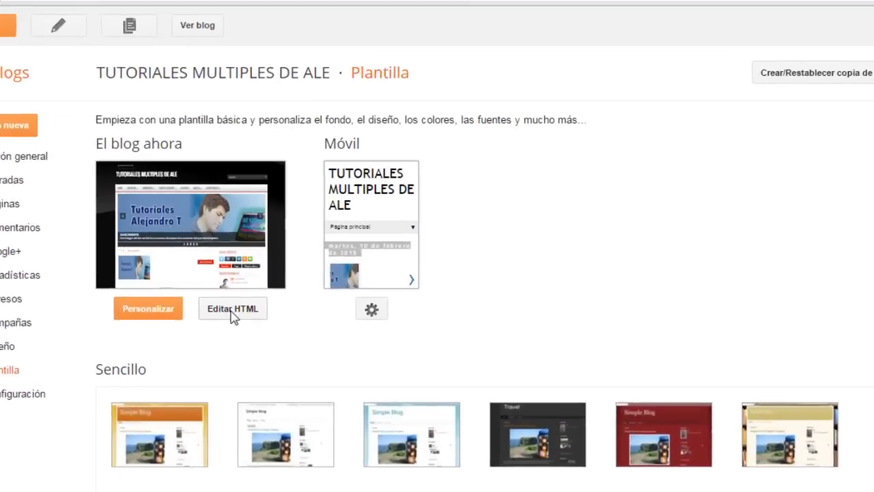
{"action": "left_click", "coordinate": [269, 311]}
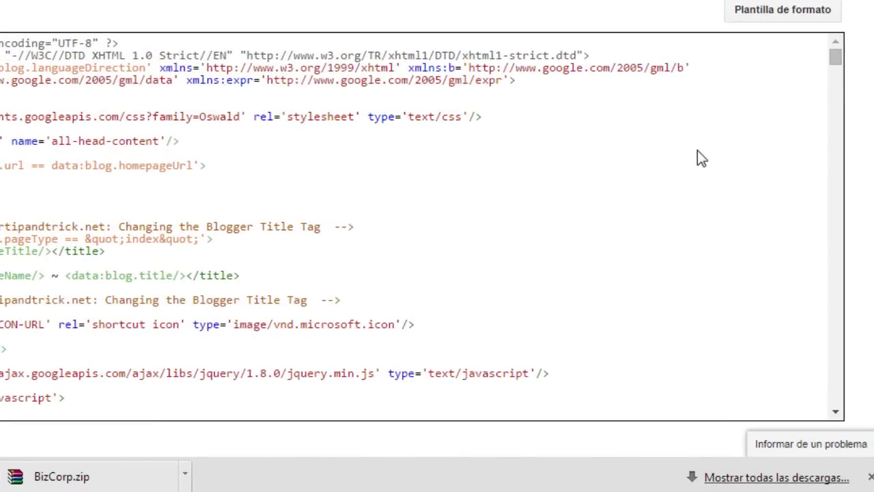
Step: Find BACKGROUND in the template HTML and delete the existing image URL inside the body rule's url() parentheses
{"action": "key", "text": "ctrl+f"}
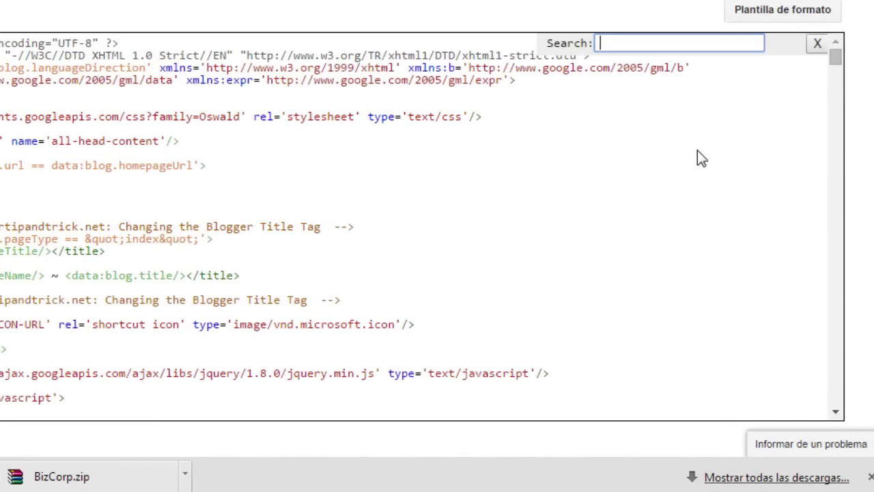
{"action": "type", "text": "BACKGROU"}
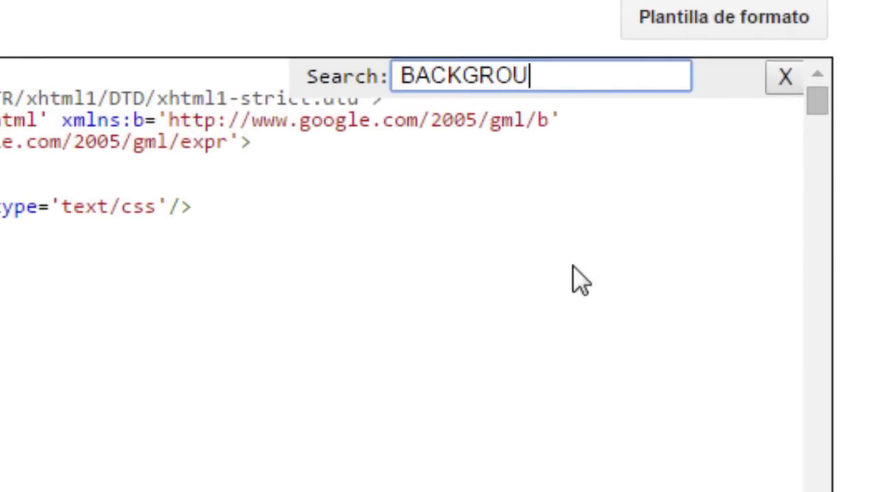
{"action": "type", "text": "ND"}
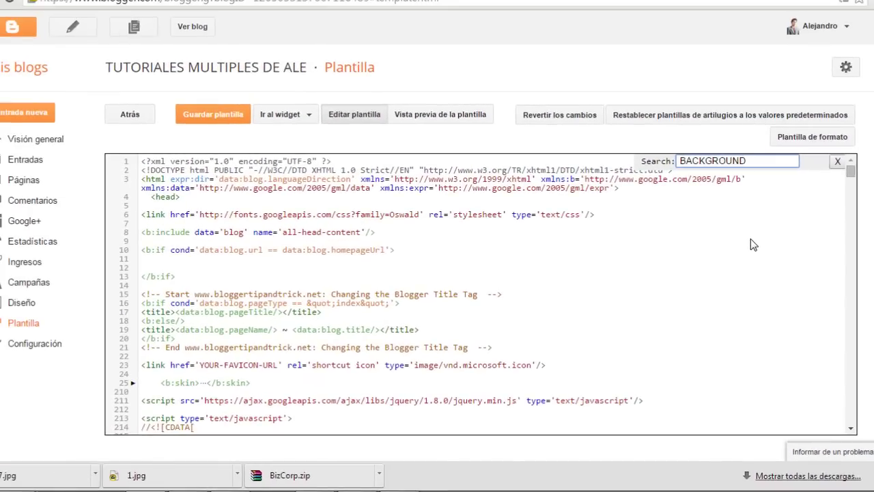
{"action": "key", "text": "Return"}
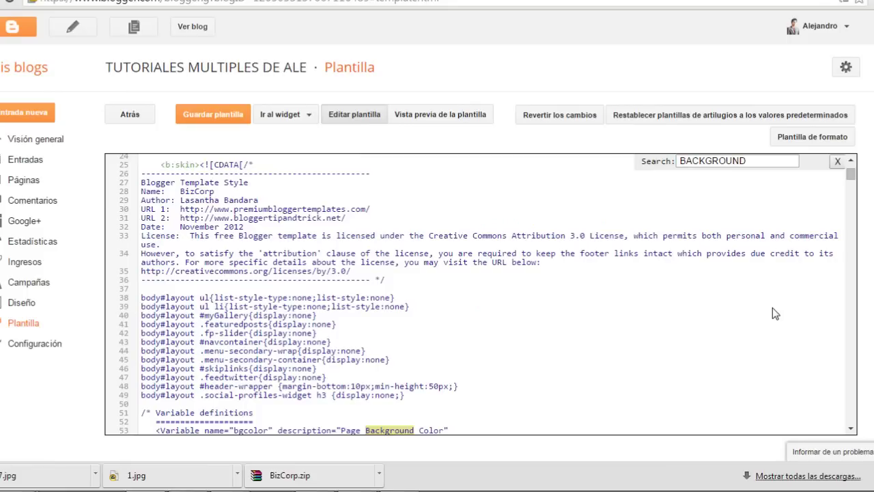
{"action": "key", "text": "Return"}
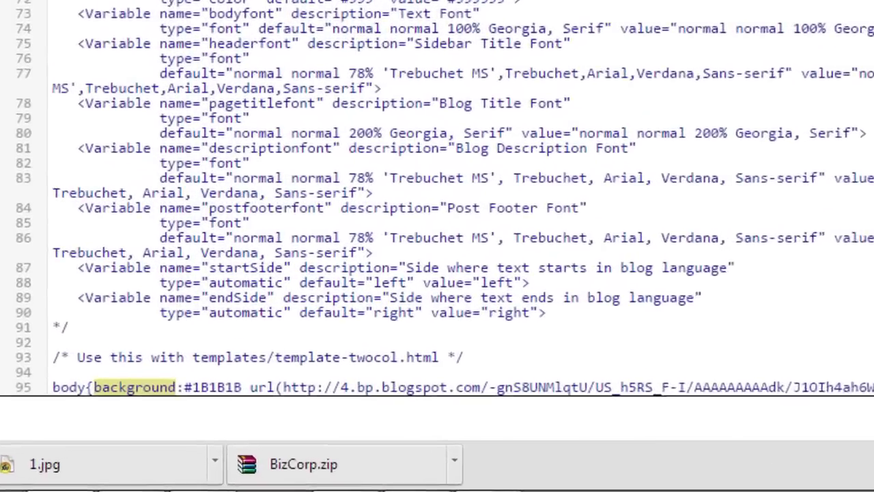
{"action": "scroll", "coordinate": [772, 307], "scroll_direction": "down", "scroll_amount": 1}
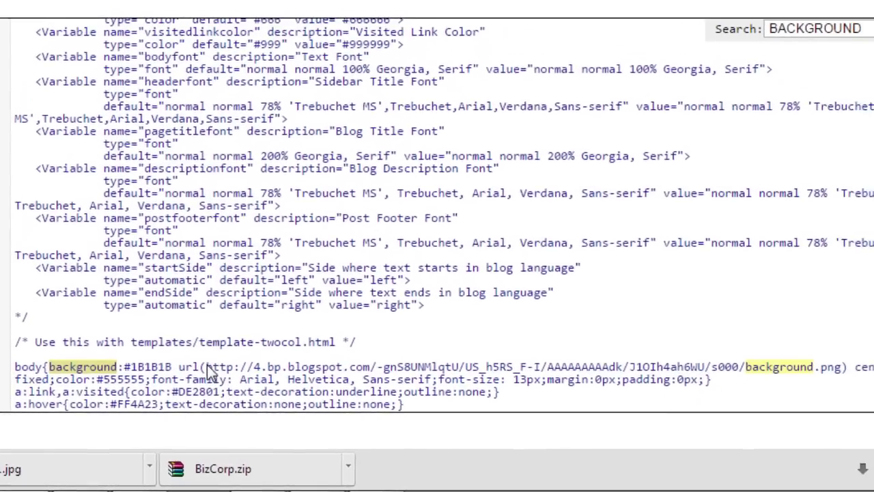
{"action": "left_click_drag", "start_coordinate": [208, 366], "coordinate": [804, 369]}
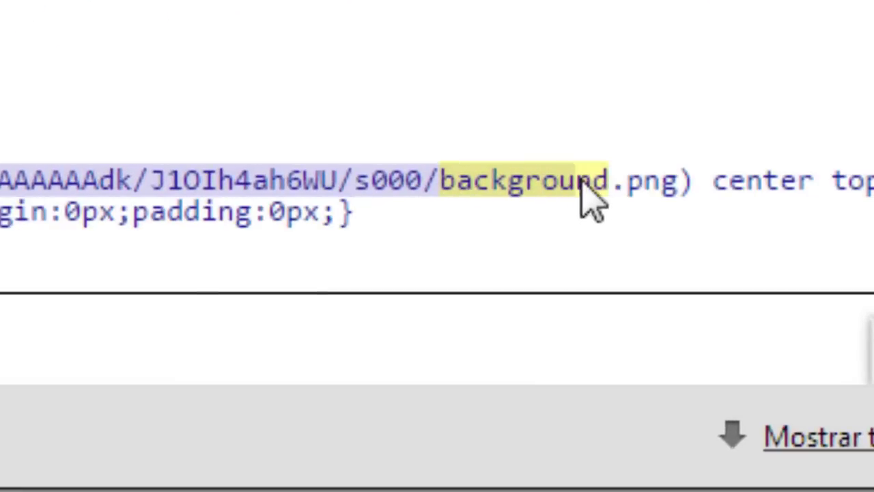
{"action": "left_click_drag", "start_coordinate": [582, 183], "coordinate": [680, 186]}
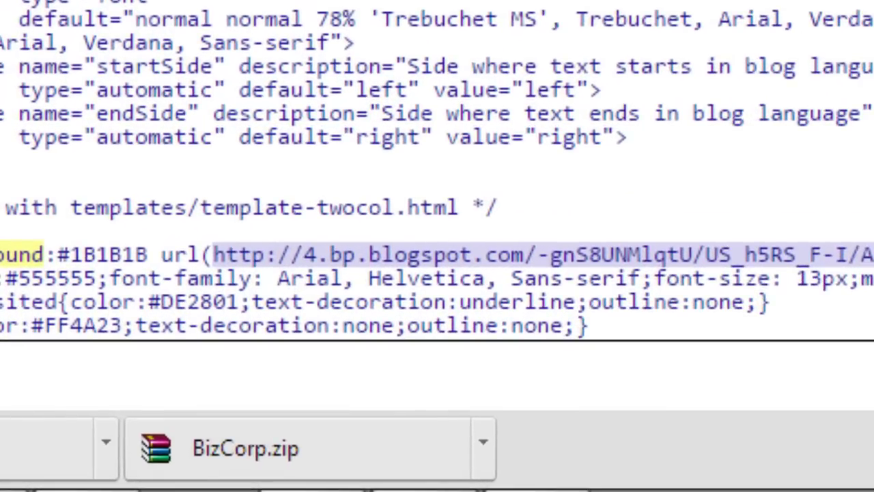
{"action": "key", "text": "Delete"}
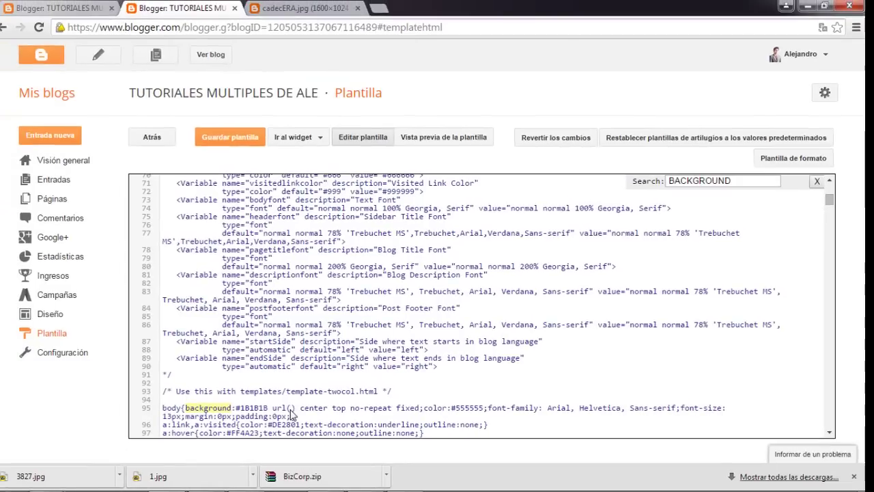
Step: Paste the copied cadecERA.jpg URL into the body rule's empty background url() and save the template
{"action": "left_click", "coordinate": [288, 12]}
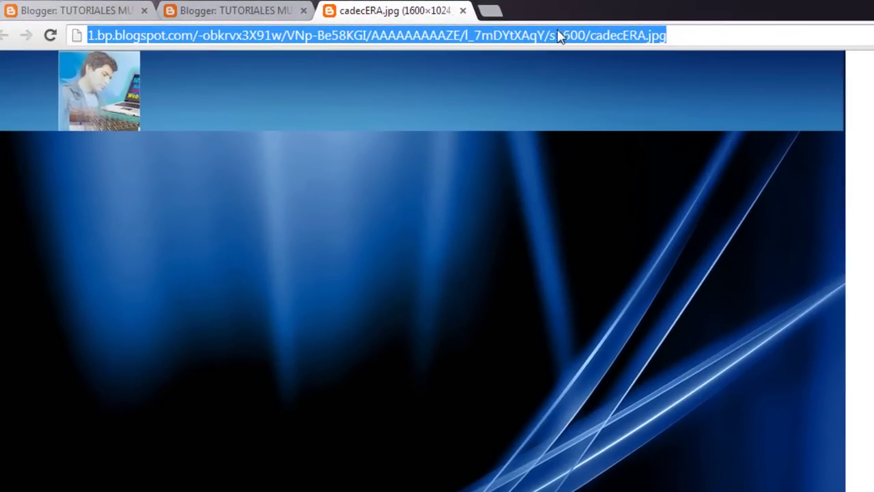
{"action": "left_click", "coordinate": [85, 10]}
{"action": "left_click", "coordinate": [205, 10]}
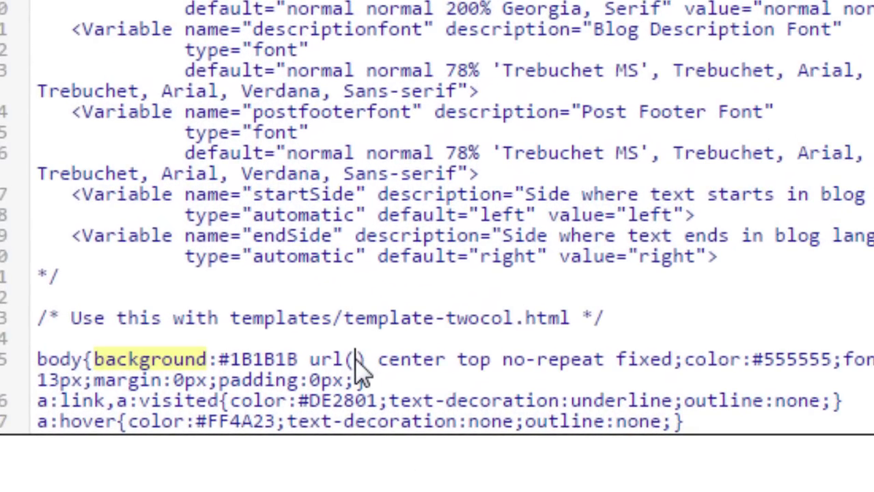
{"action": "right_click", "coordinate": [355, 358]}
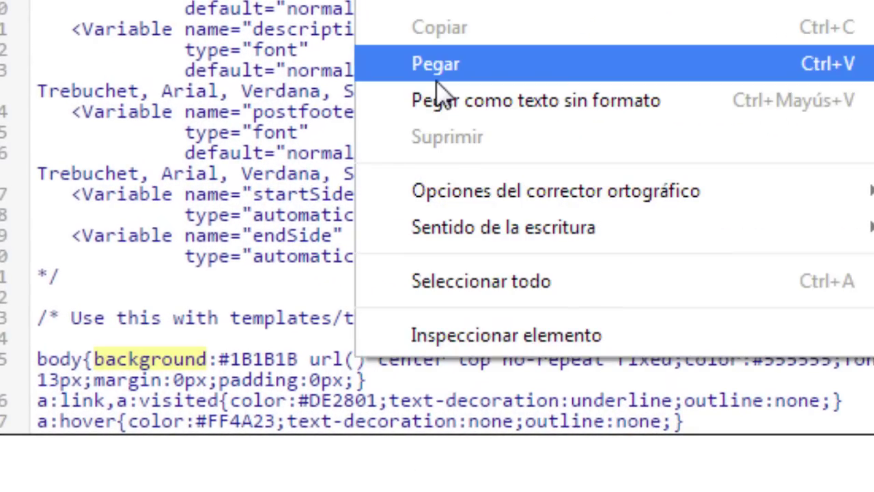
{"action": "left_click", "coordinate": [439, 73]}
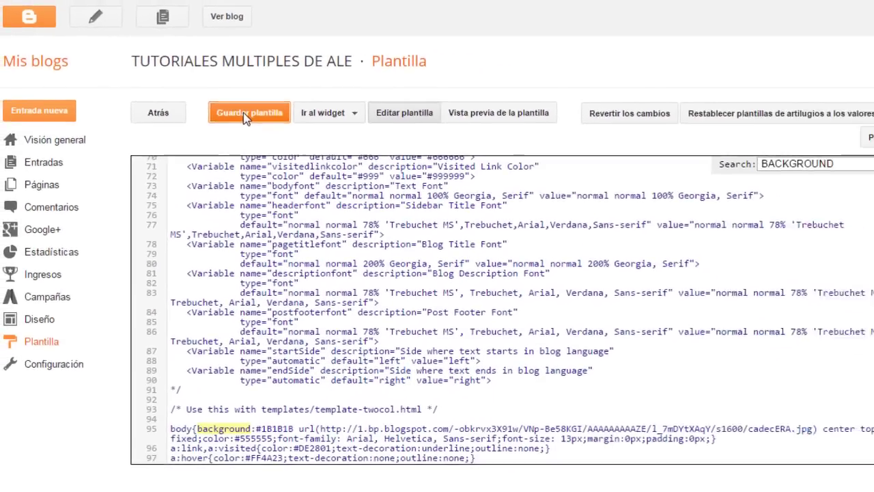
{"action": "left_click", "coordinate": [228, 95]}
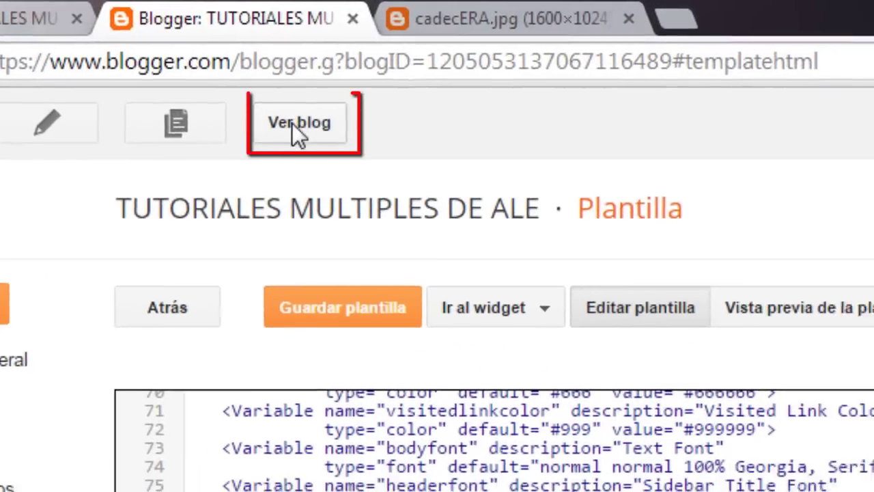
Step: View the blog and examine the new background along the whole home page
{"action": "left_click", "coordinate": [307, 89]}
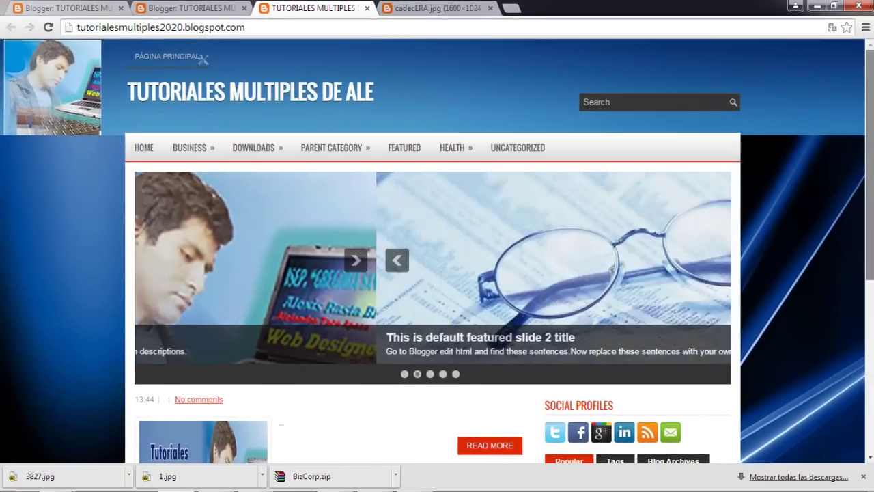
{"action": "scroll", "coordinate": [788, 102], "scroll_direction": "down", "scroll_amount": 5}
{"action": "scroll", "coordinate": [787, 102], "scroll_direction": "up", "scroll_amount": 5}
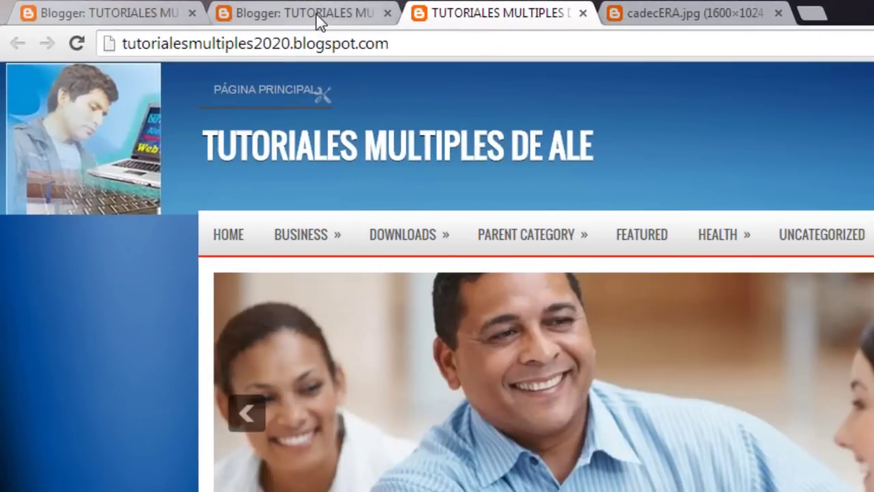
Step: Return to the untitled post containing the cadecERA image and publish it
{"action": "left_click", "coordinate": [317, 16]}
{"action": "left_click", "coordinate": [156, 15]}
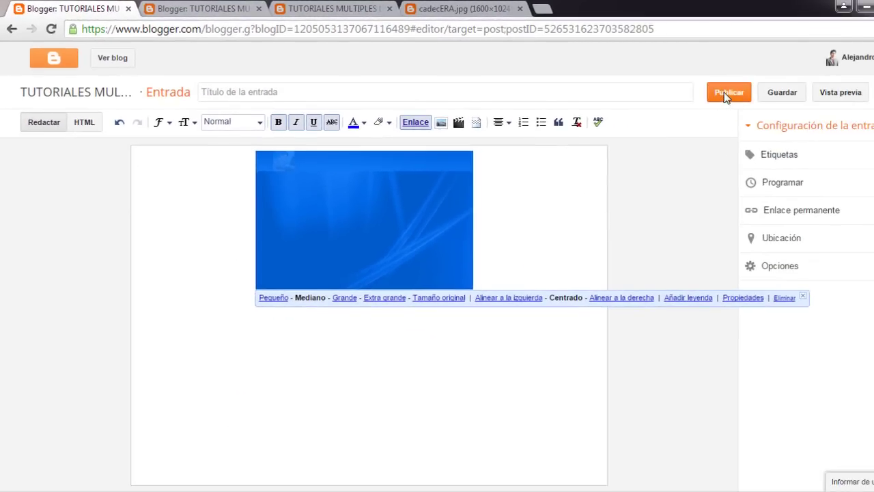
{"action": "left_click", "coordinate": [727, 93]}
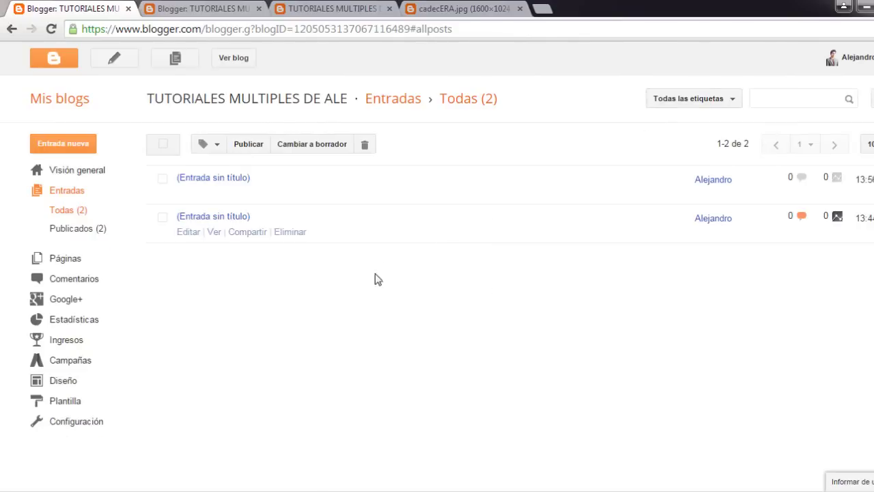
Step: Close the browser tabs holding the template HTML editor and the full-size cadecERA.jpg image
{"action": "left_click", "coordinate": [220, 10]}
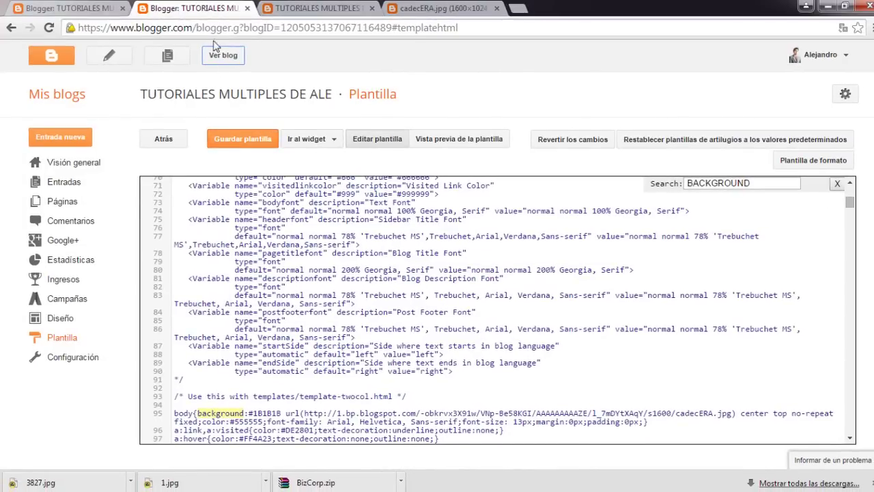
{"action": "left_click", "coordinate": [245, 9]}
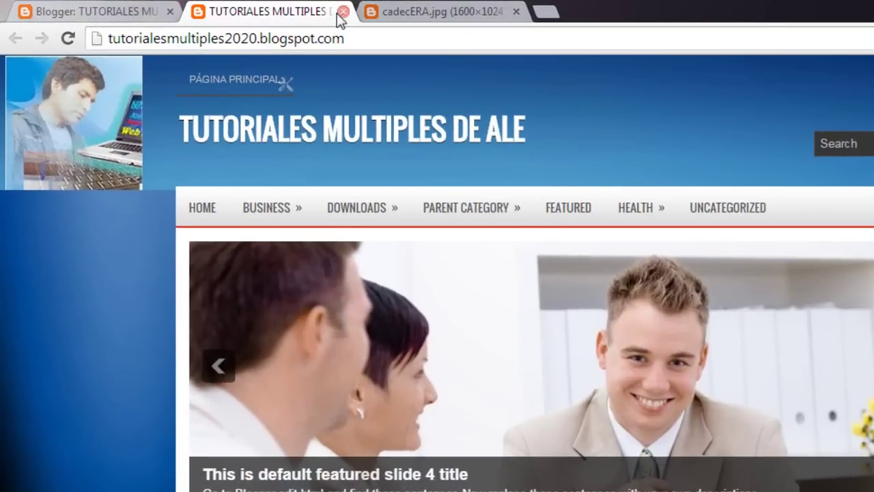
{"action": "left_click", "coordinate": [408, 12]}
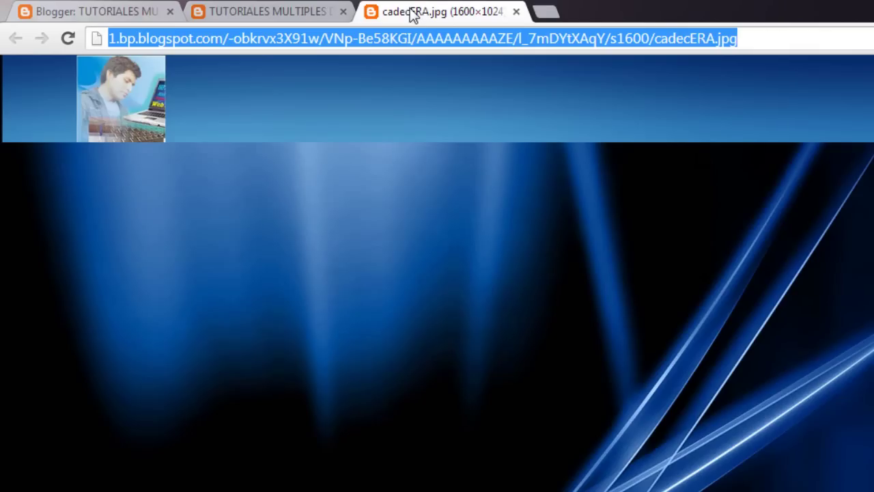
{"action": "left_click", "coordinate": [517, 13]}
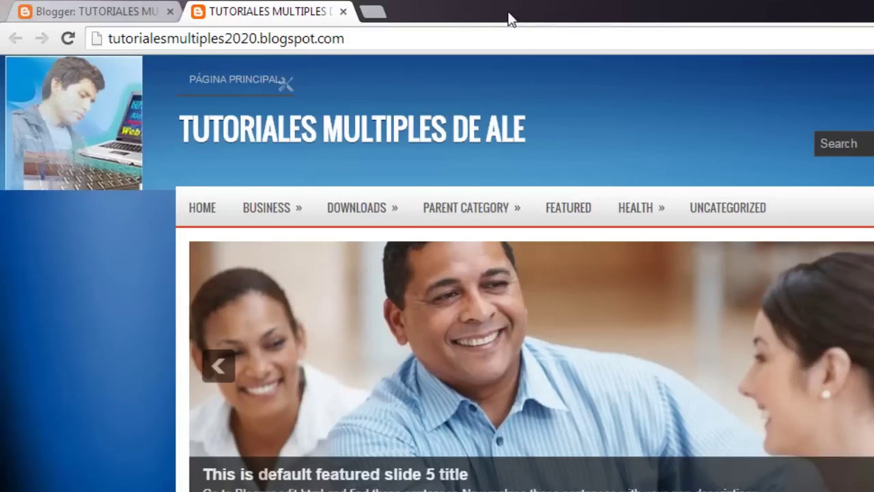
Step: Open the header gadget in the Blogger layout and enter the blog description "Aqui estan mis videos tutoriales"
{"action": "left_click", "coordinate": [140, 12]}
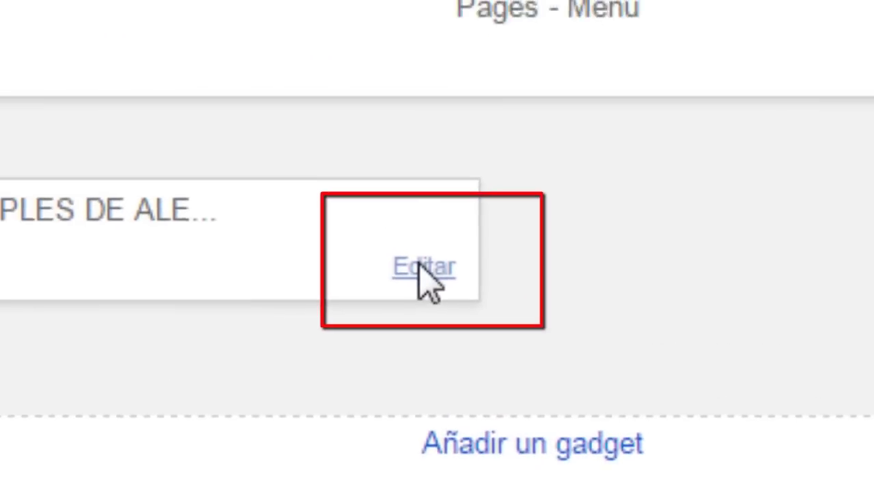
{"action": "left_click", "coordinate": [419, 266]}
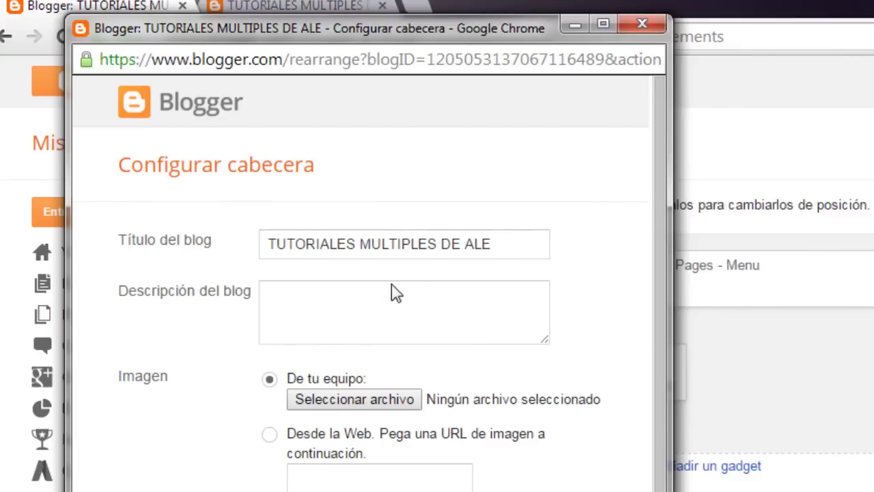
{"action": "left_click", "coordinate": [389, 308]}
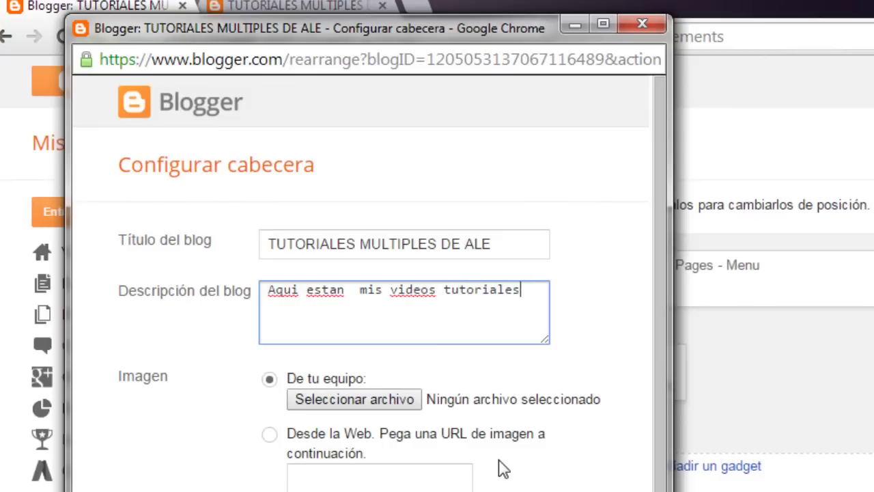
Step: Upload the cadec JPG from the desktop as the header image and save the header configuration
{"action": "left_click", "coordinate": [378, 405]}
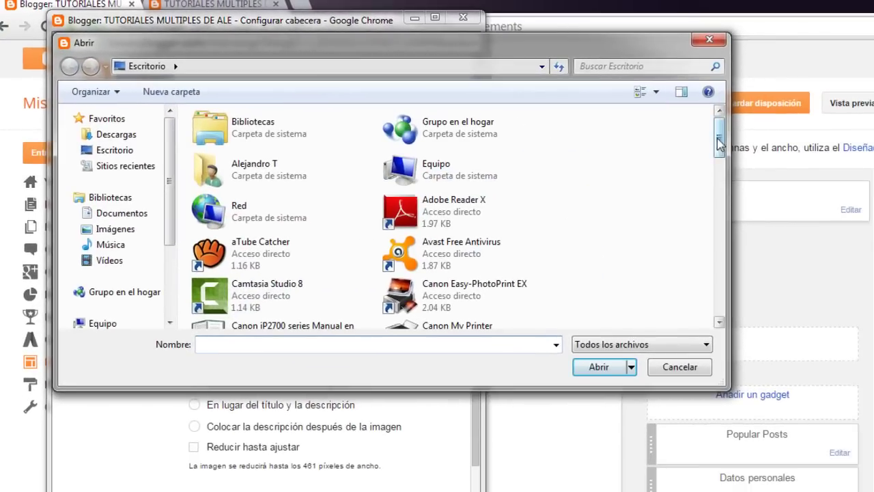
{"action": "left_click_drag", "start_coordinate": [719, 141], "coordinate": [725, 239]}
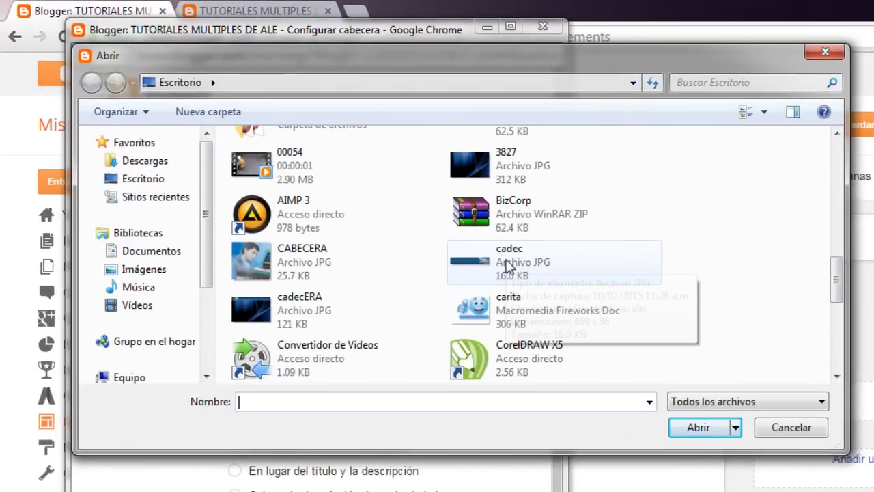
{"action": "left_click", "coordinate": [507, 265]}
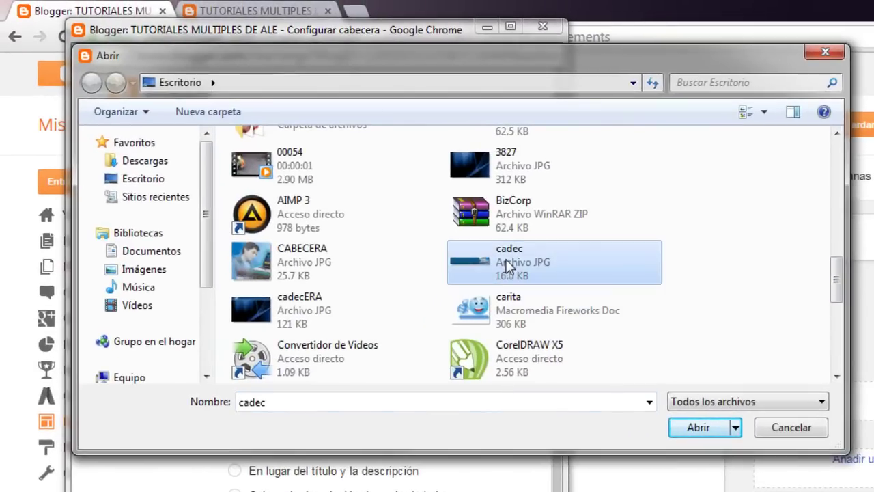
{"action": "left_click", "coordinate": [700, 431]}
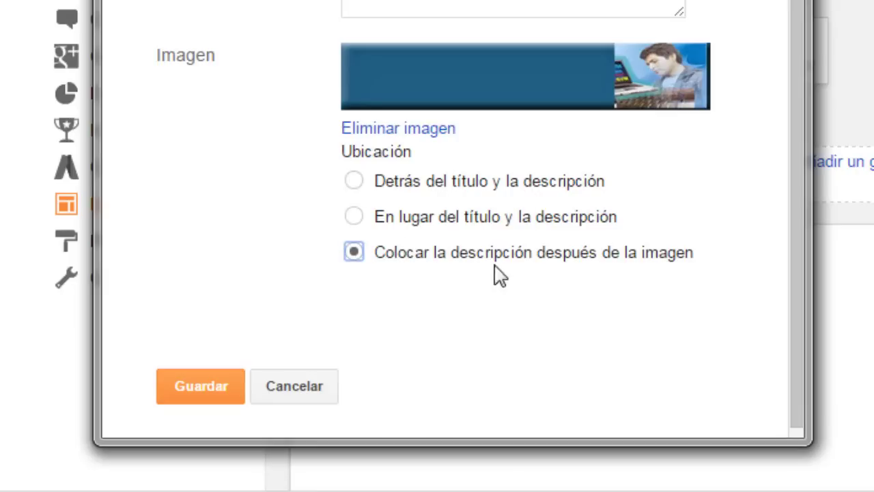
{"action": "left_click", "coordinate": [208, 386]}
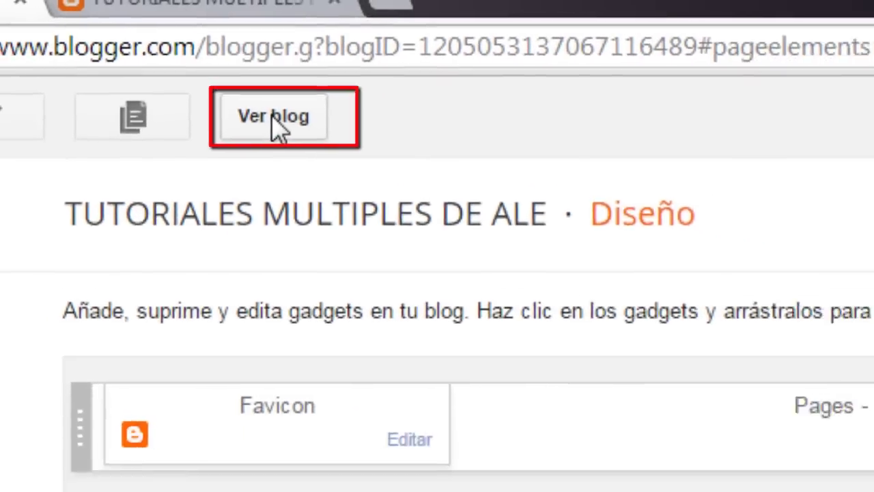
Step: View the blog to examine the new header and the Business and Downloads submenus, and close both blog tabs
{"action": "left_click", "coordinate": [275, 123]}
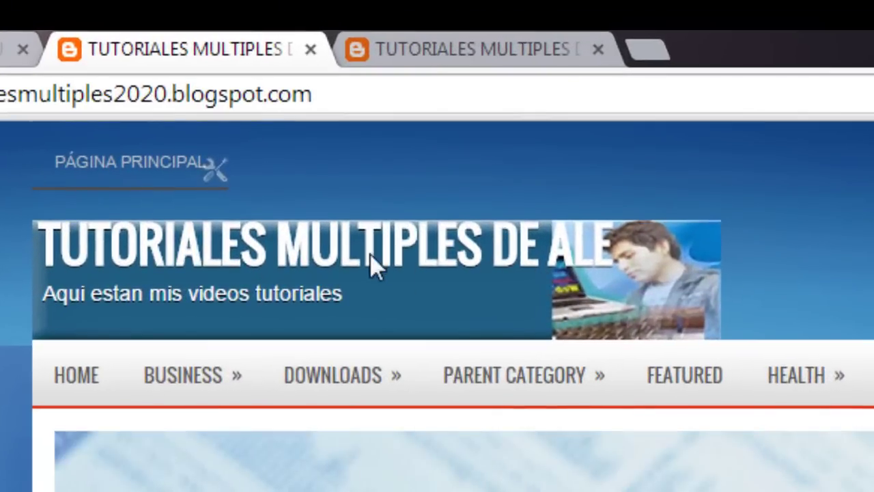
{"action": "scroll", "coordinate": [409, 257], "scroll_direction": "down", "scroll_amount": 5}
{"action": "scroll", "coordinate": [408, 257], "scroll_direction": "up", "scroll_amount": 5}
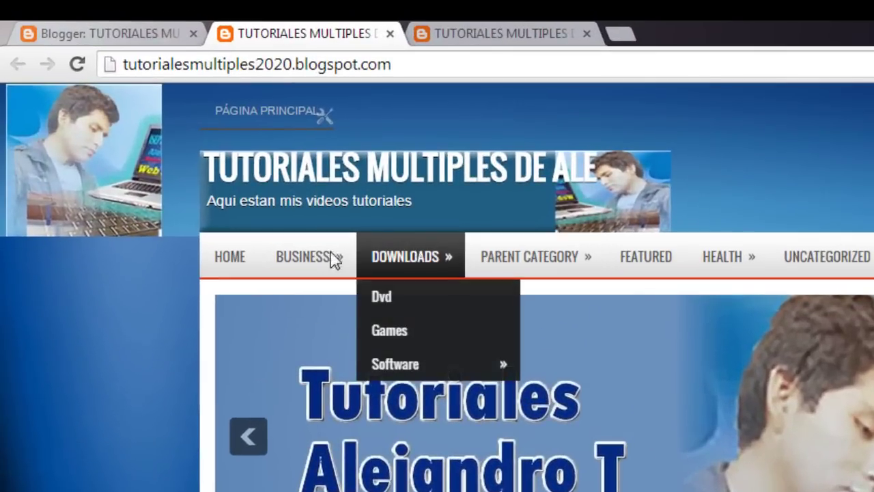
{"action": "mouse_move", "coordinate": [301, 258]}
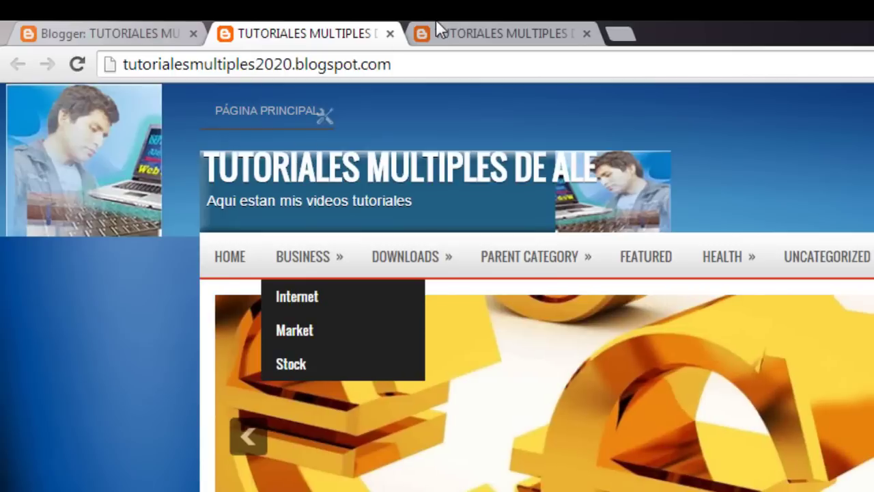
{"action": "left_click", "coordinate": [587, 33]}
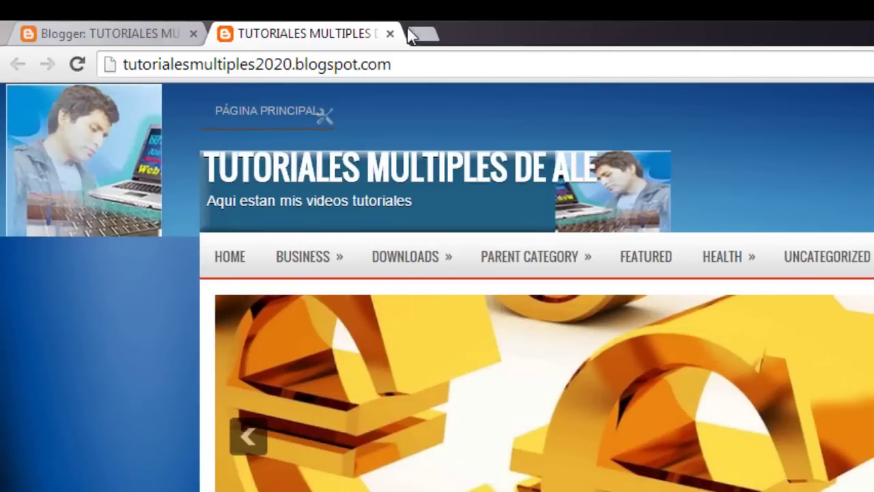
{"action": "left_click", "coordinate": [390, 34]}
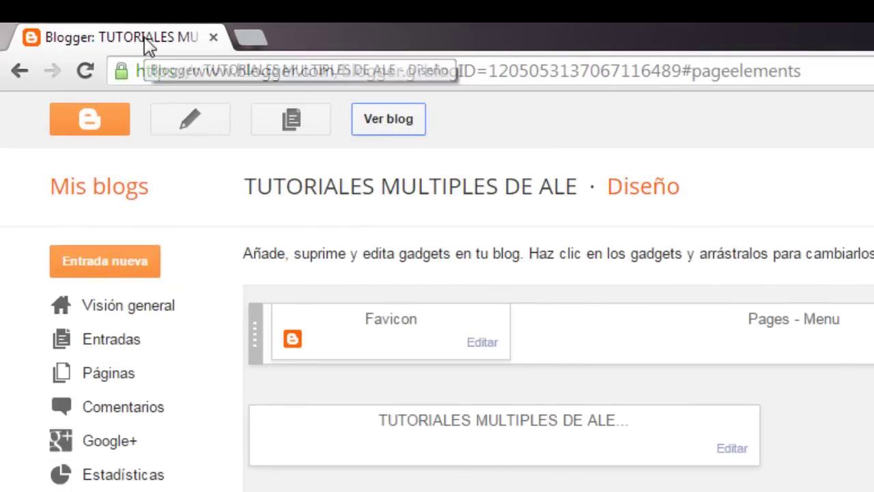
Step: Duplicate the Blogger layout tab, go back in it to the post editor, and update the untitled post
{"action": "right_click", "coordinate": [150, 40]}
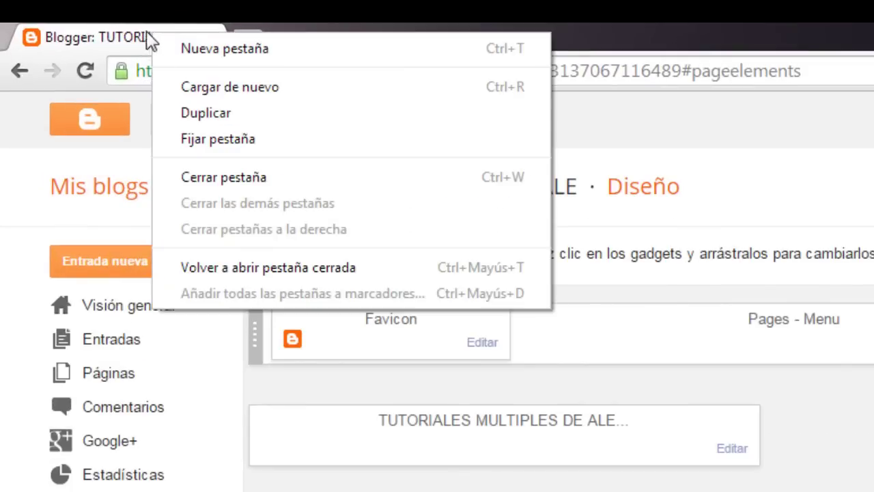
{"action": "left_click", "coordinate": [214, 111]}
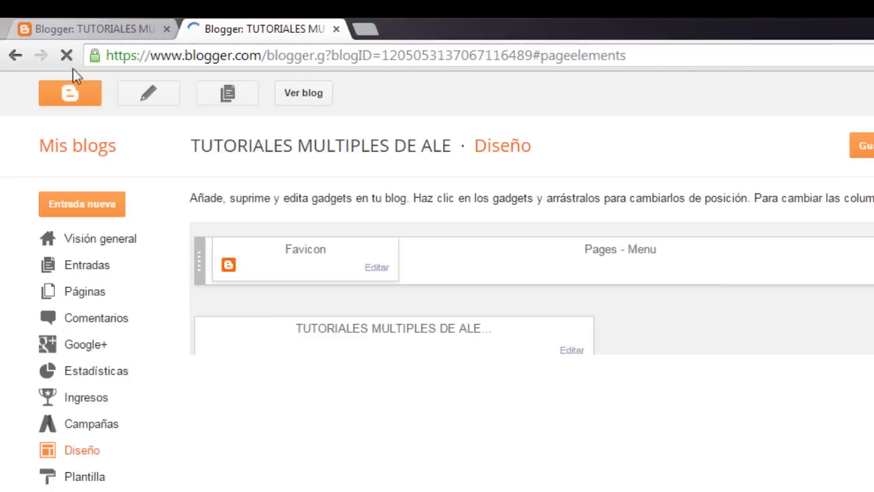
{"action": "left_click", "coordinate": [16, 55]}
{"action": "left_click", "coordinate": [16, 55]}
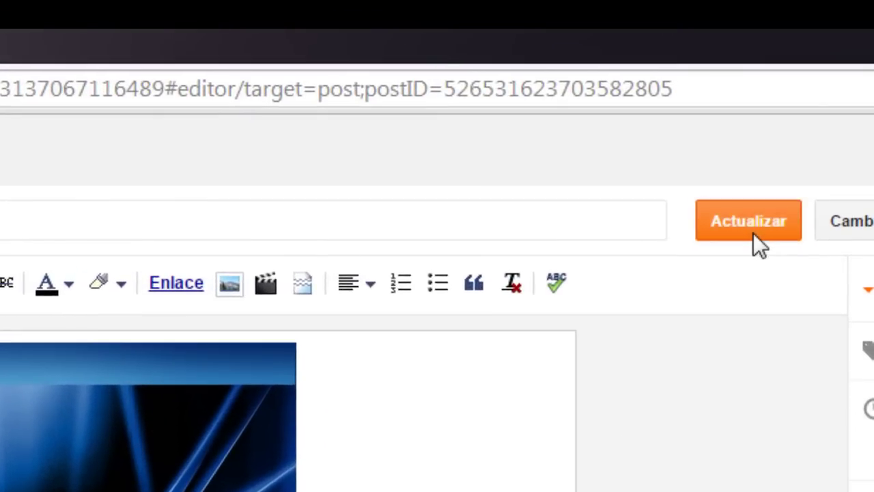
{"action": "left_click", "coordinate": [744, 227]}
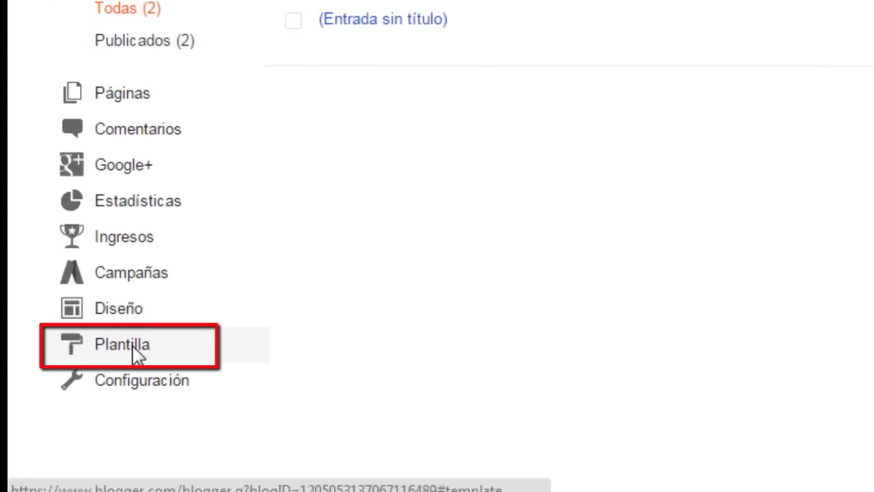
Step: Open the template's HTML editor, then view the blog to examine the Business submenu and return to the code
{"action": "left_click", "coordinate": [134, 354]}
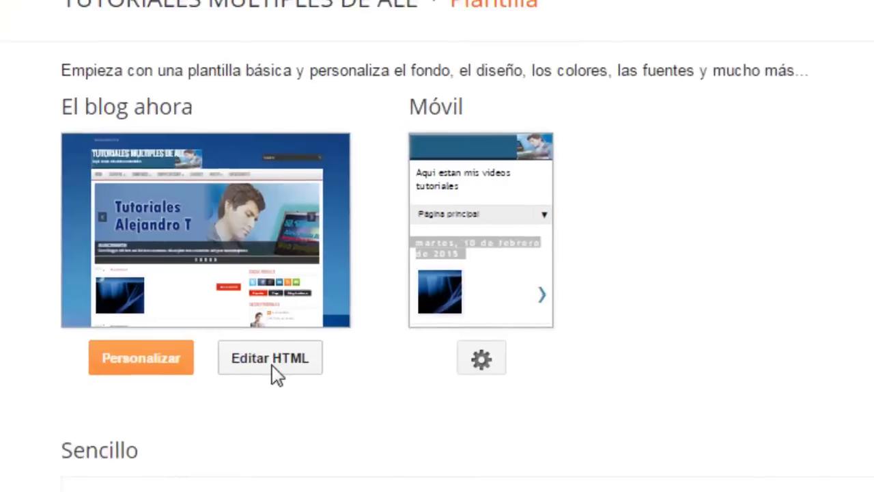
{"action": "left_click", "coordinate": [270, 358]}
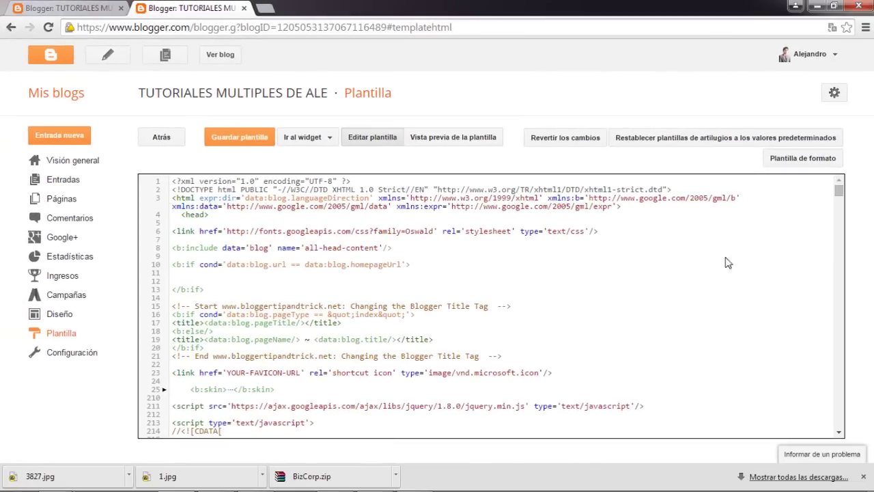
{"action": "left_click", "coordinate": [230, 59]}
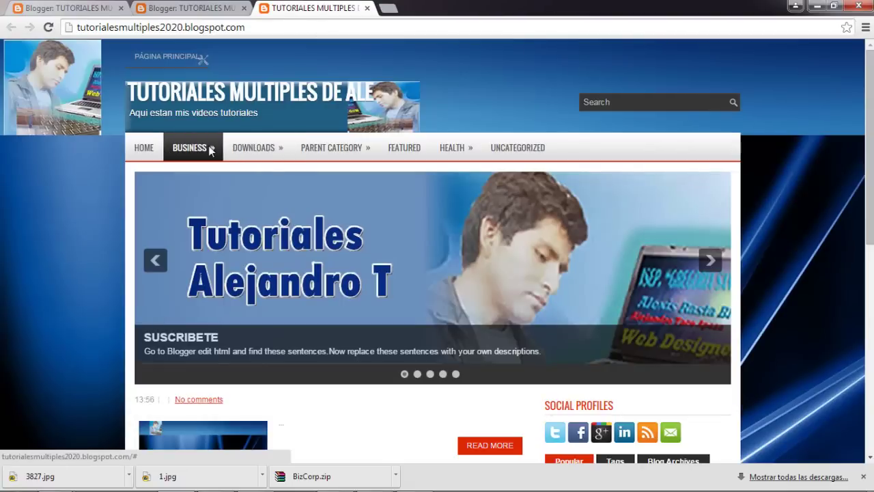
{"action": "mouse_move", "coordinate": [211, 150]}
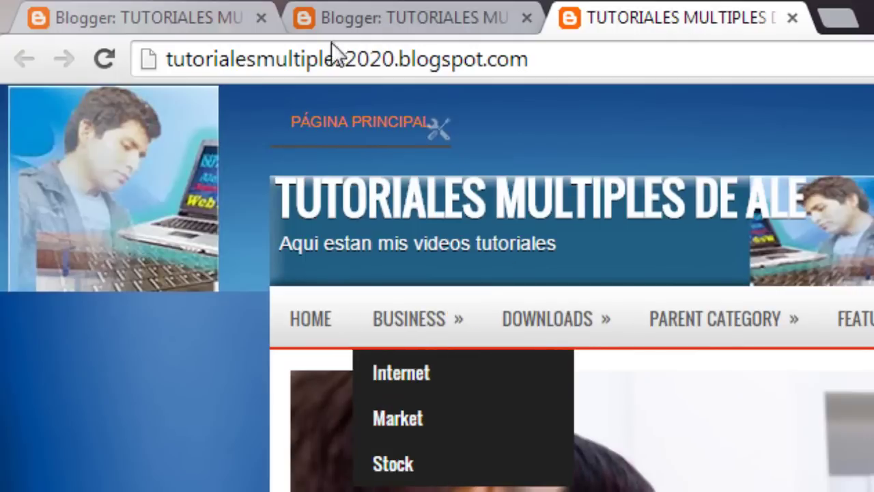
{"action": "left_click", "coordinate": [385, 18]}
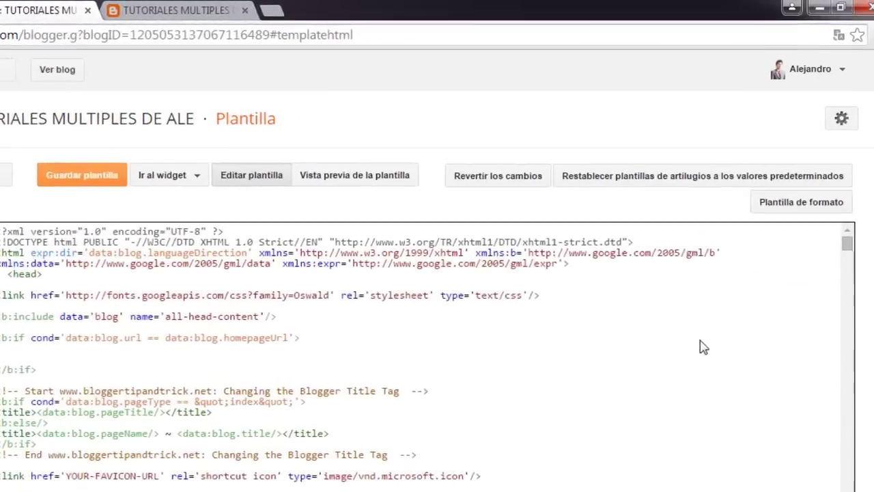
Step: Find the Business menu entry in the template code and rename it "videos"
{"action": "key", "text": "ctrl+f"}
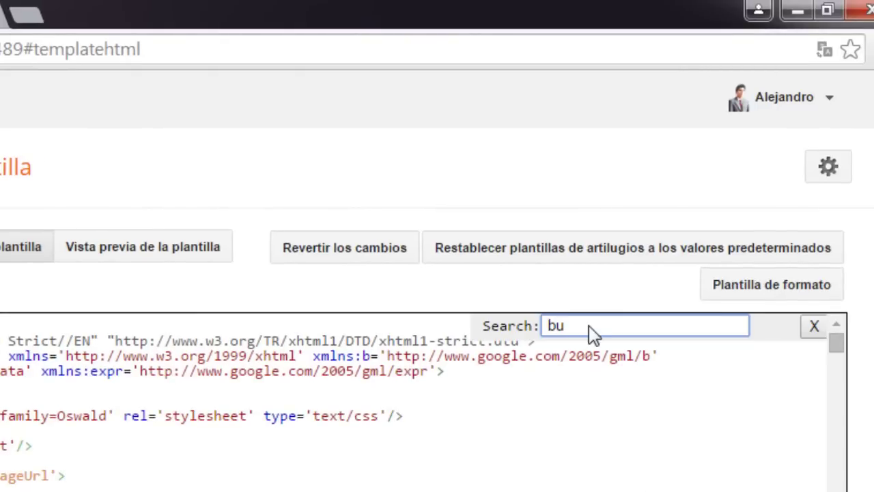
{"action": "key", "text": "Return"}
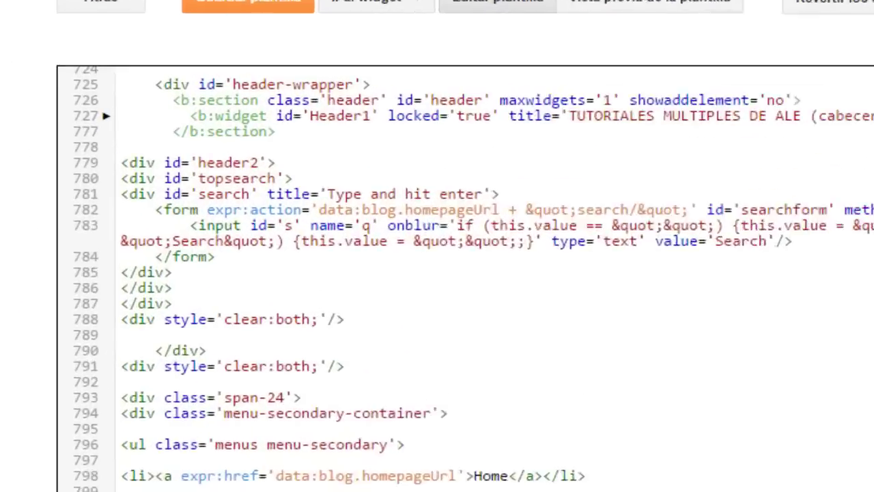
{"action": "scroll", "coordinate": [268, 406], "scroll_direction": "down", "scroll_amount": 2}
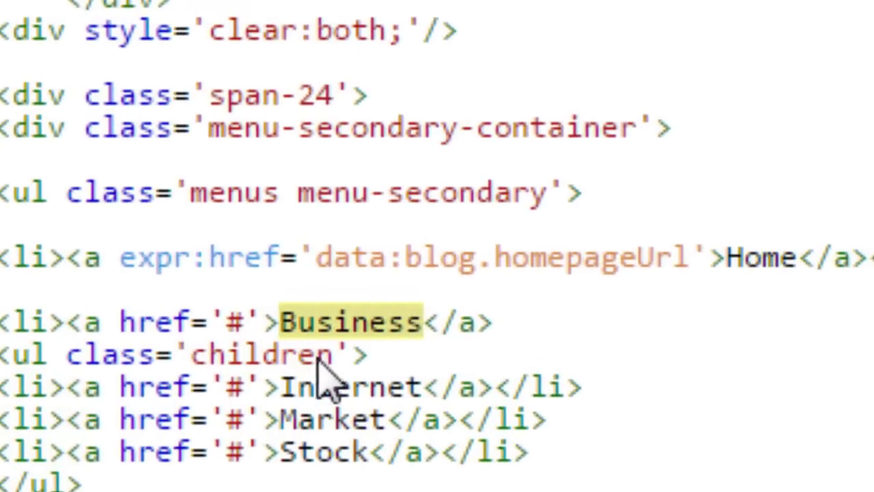
{"action": "double_click", "coordinate": [365, 326]}
{"action": "type", "text": "videos"}
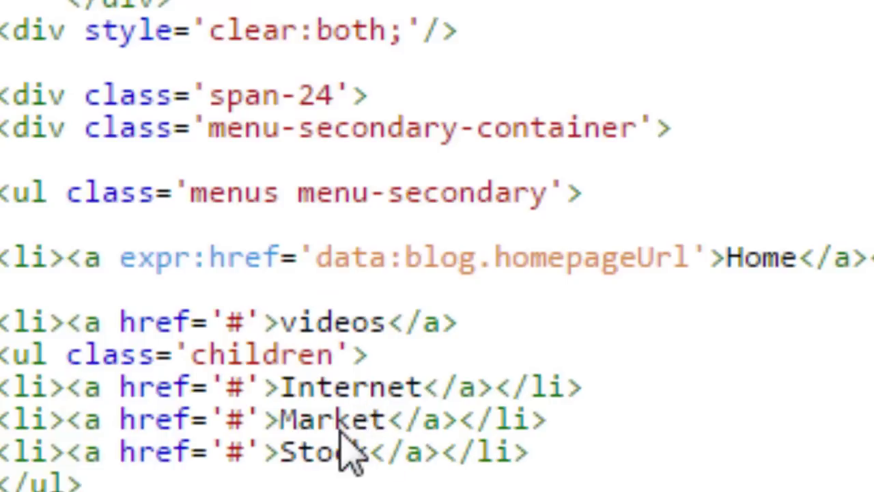
Step: Rename the Internet submenu entry to "Mis favoritos", and preview and save the template
{"action": "left_click_drag", "start_coordinate": [424, 400], "coordinate": [290, 408]}
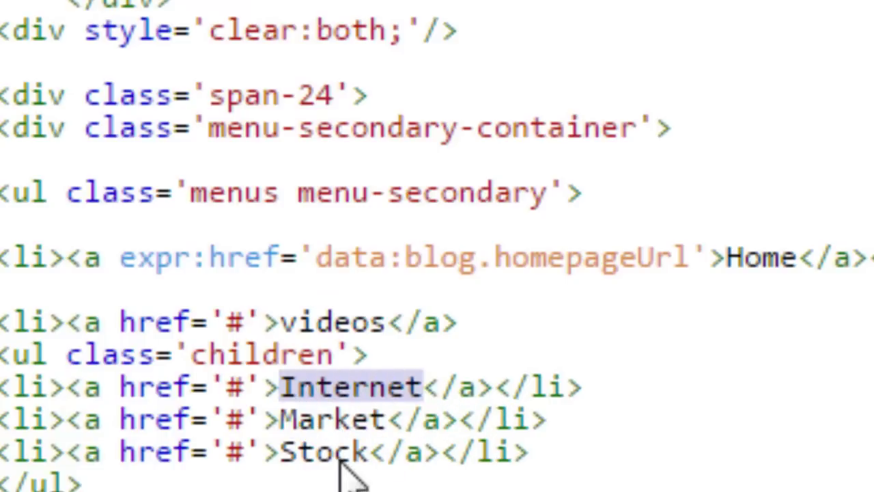
{"action": "type", "text": "Mis favoritos"}
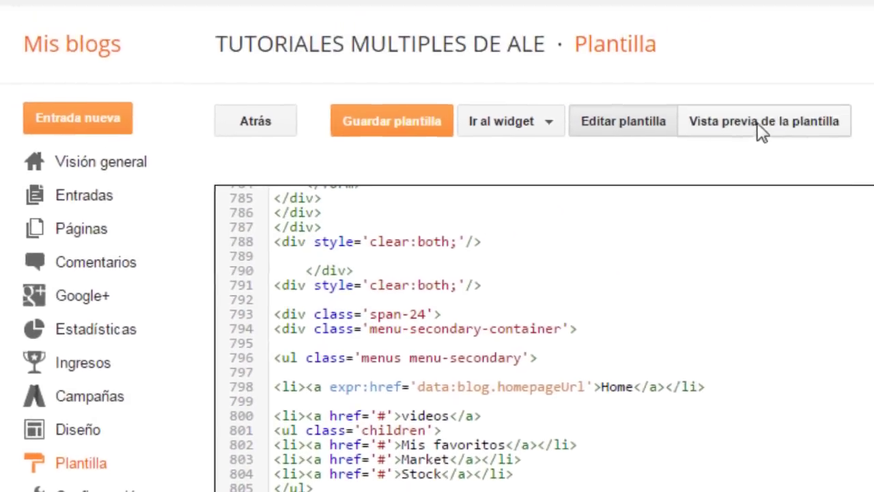
{"action": "left_click", "coordinate": [759, 127]}
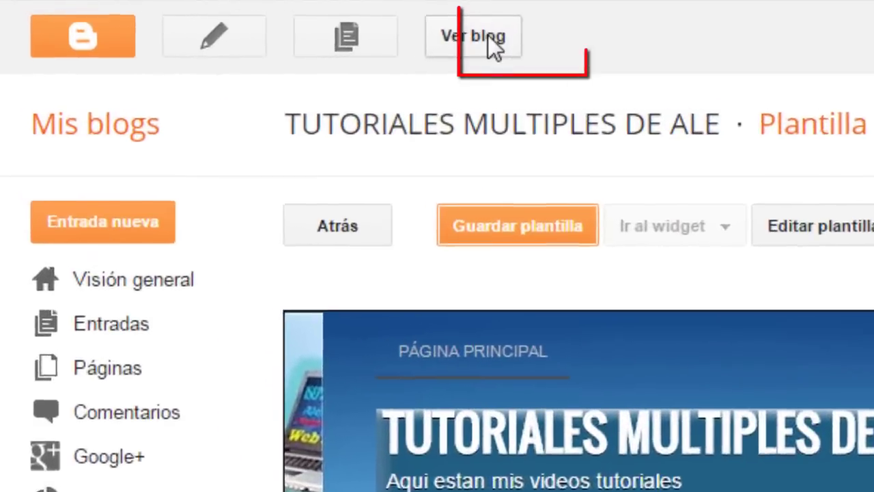
Step: View the blog to examine the Videos submenu and test its Mis favoritos link
{"action": "left_click", "coordinate": [260, 23]}
{"action": "mouse_move", "coordinate": [187, 152]}
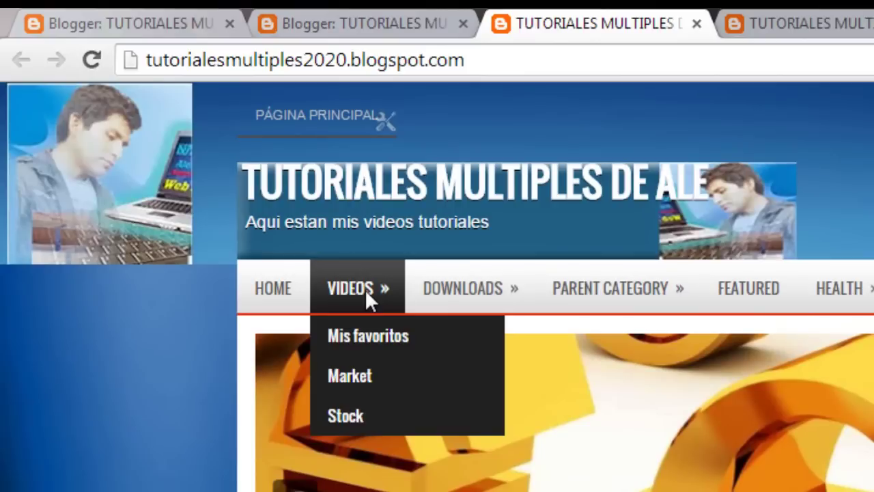
{"action": "left_click", "coordinate": [379, 337]}
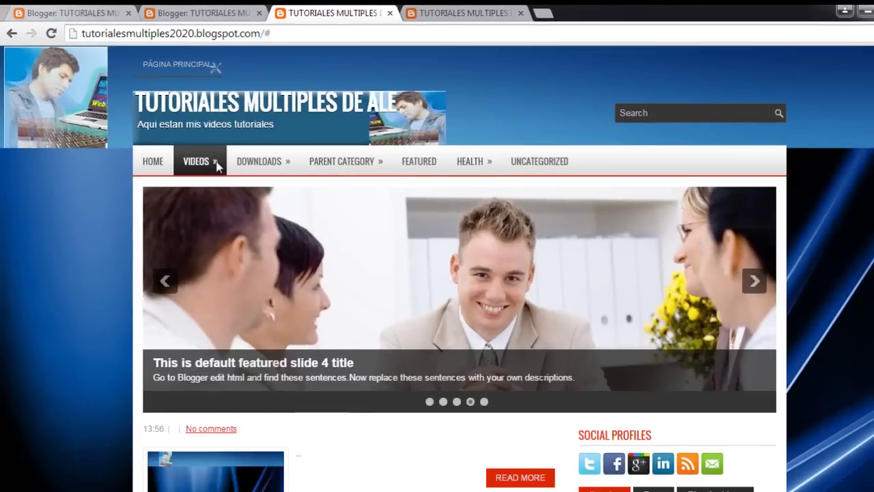
{"action": "mouse_move", "coordinate": [385, 291]}
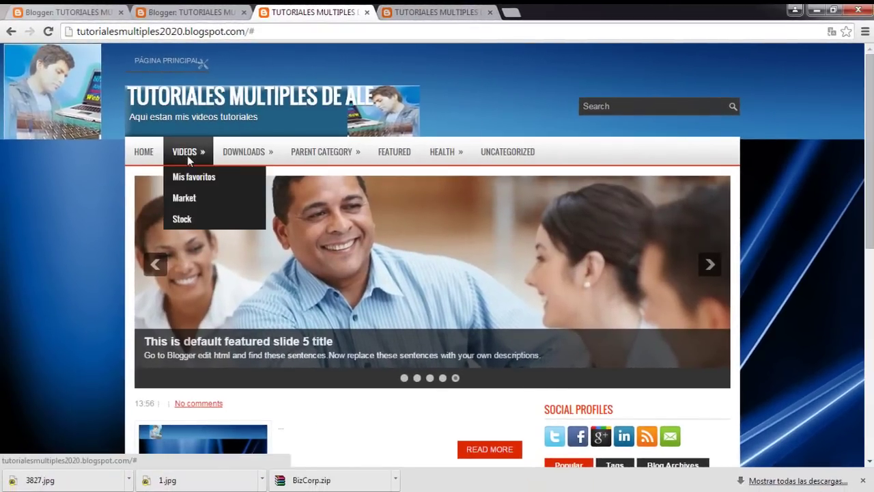
Step: Return to the tab with the Blogger layout and go back in it to the untitled post's editor
{"action": "left_click", "coordinate": [190, 12]}
{"action": "left_click", "coordinate": [90, 13]}
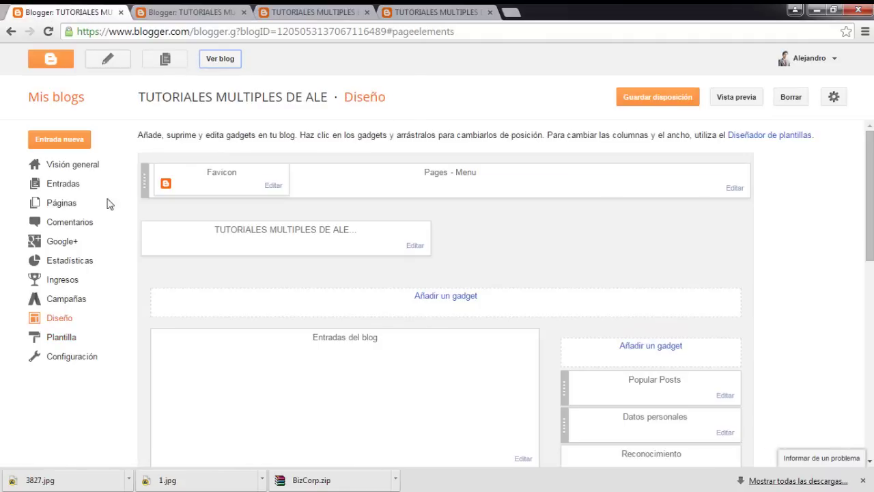
{"action": "left_click", "coordinate": [11, 32]}
{"action": "left_click", "coordinate": [11, 32]}
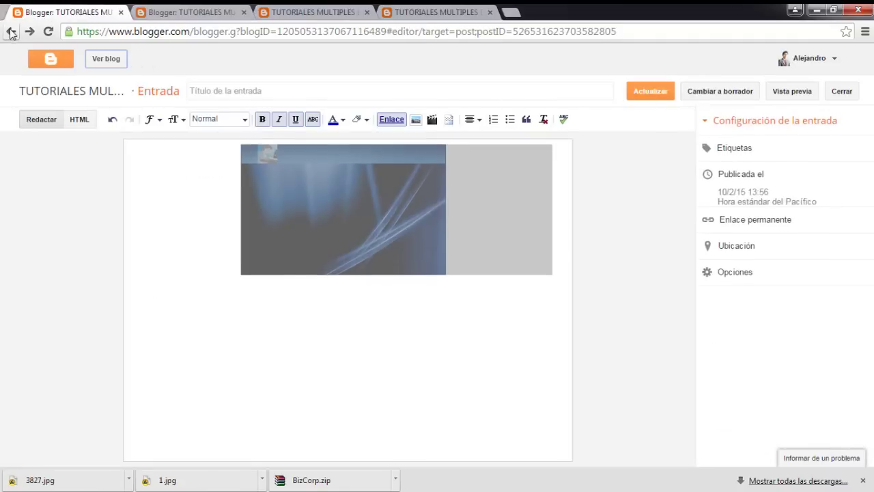